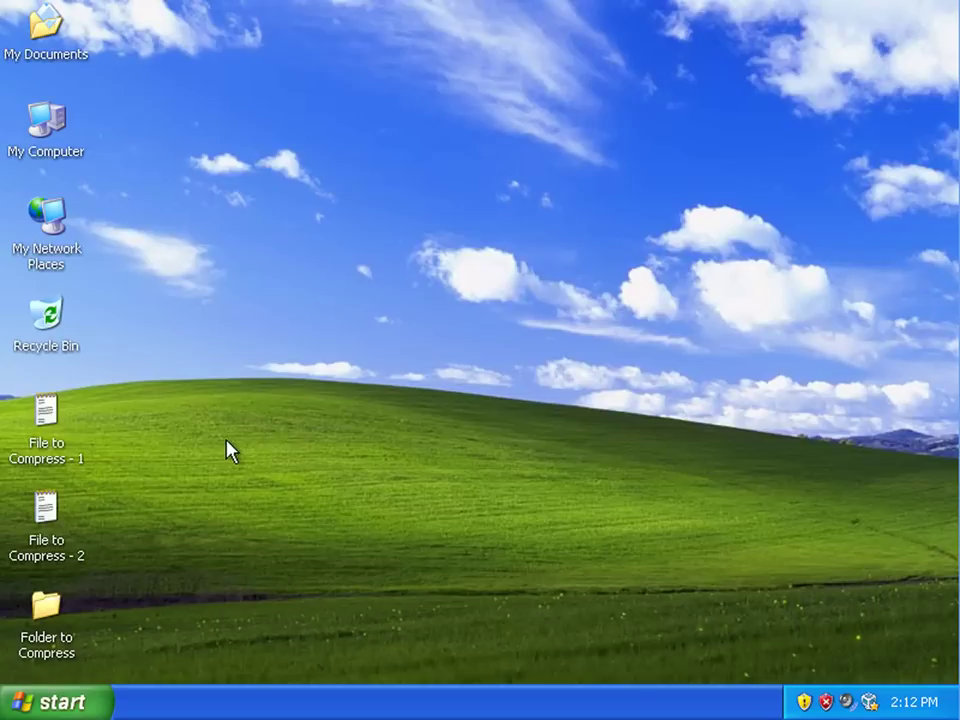
left_click(60, 426)
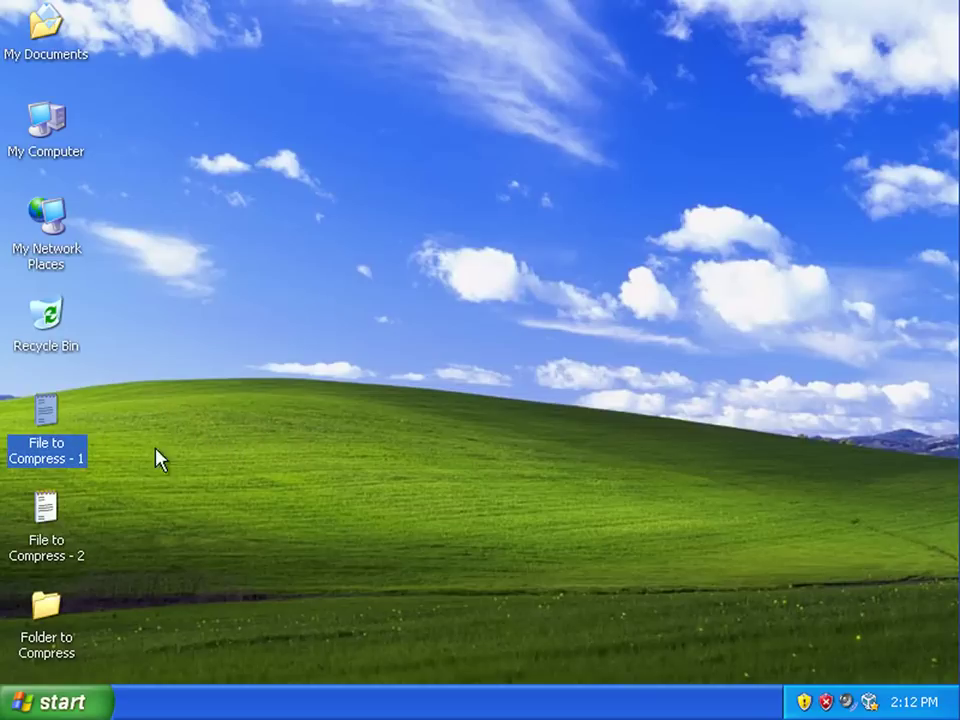
left_click_drag(135, 418, 138, 531)
left_click(58, 627)
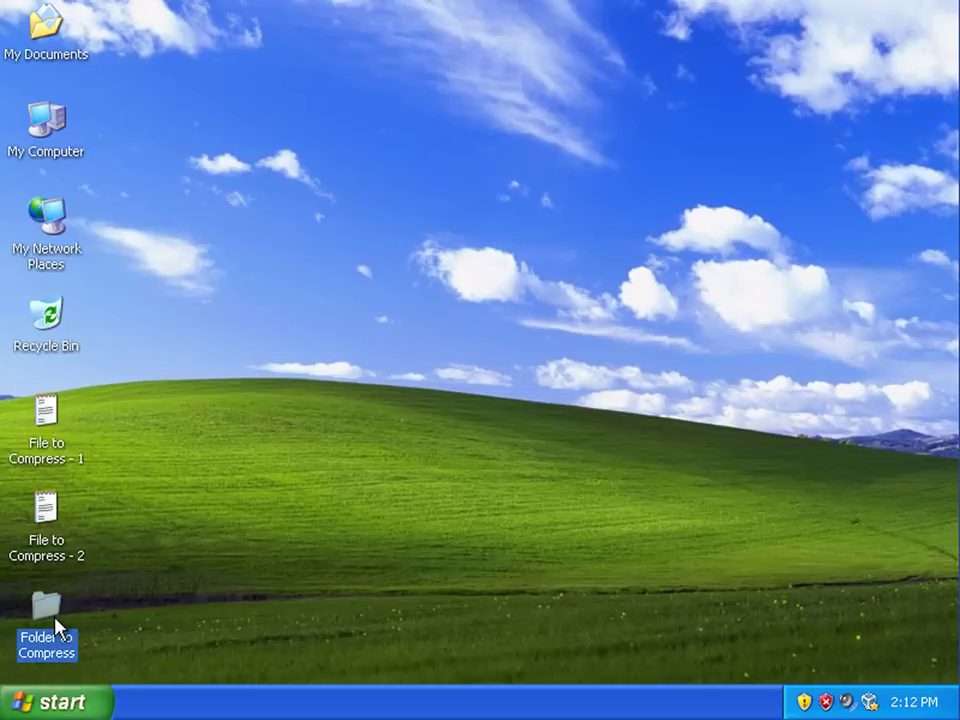
Compress the text document File to Compress - 1 on the desktop into a Compressed (zipped) Folder
left_click(78, 418)
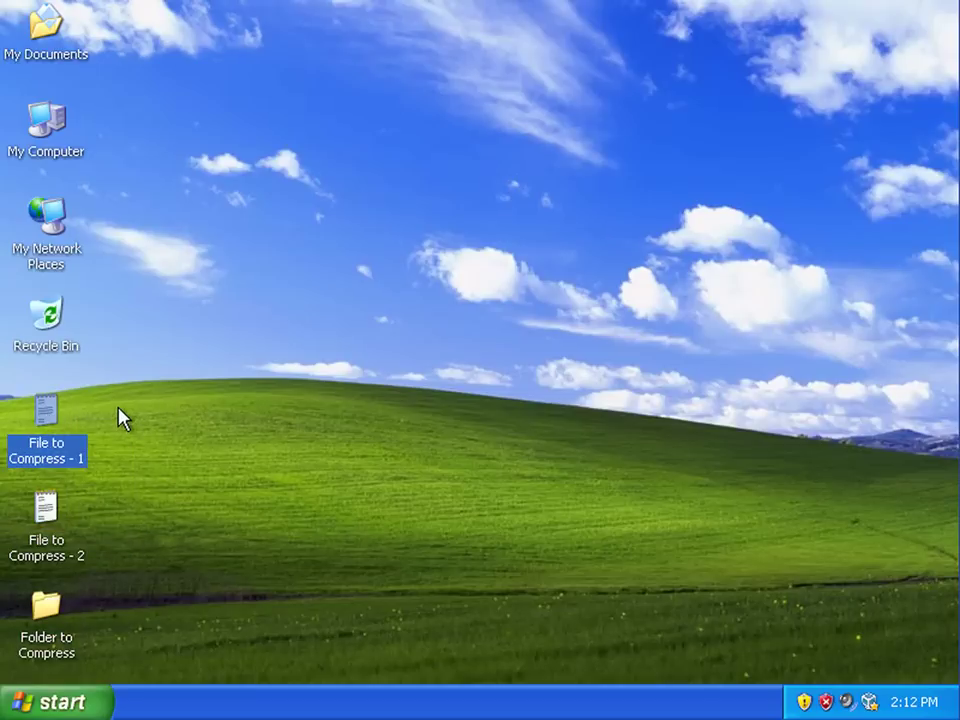
right_click(50, 417)
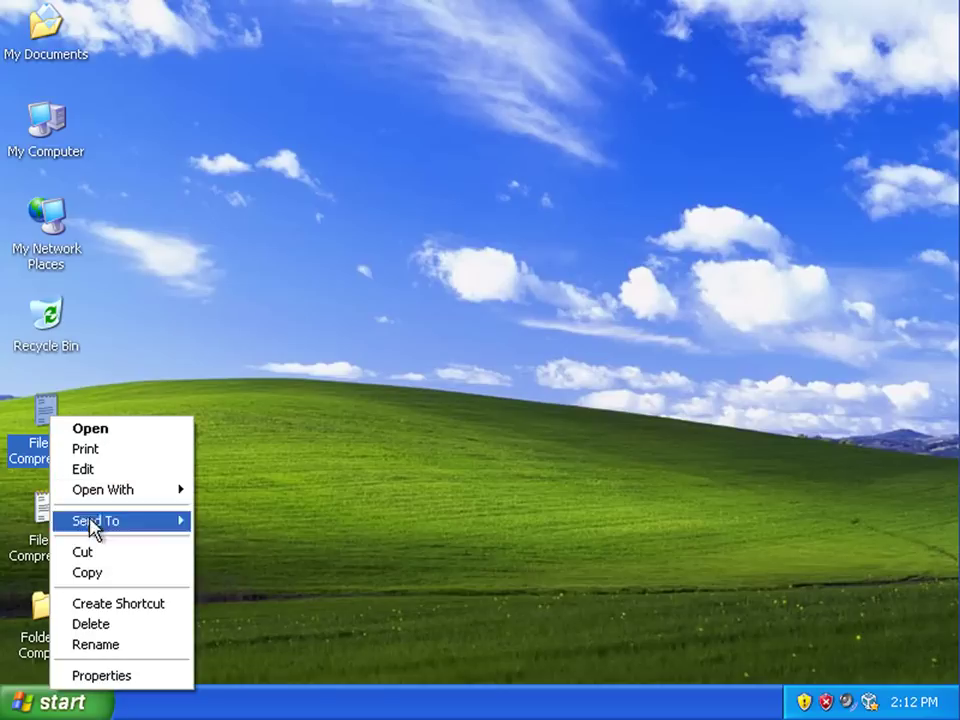
mouse_move(137, 530)
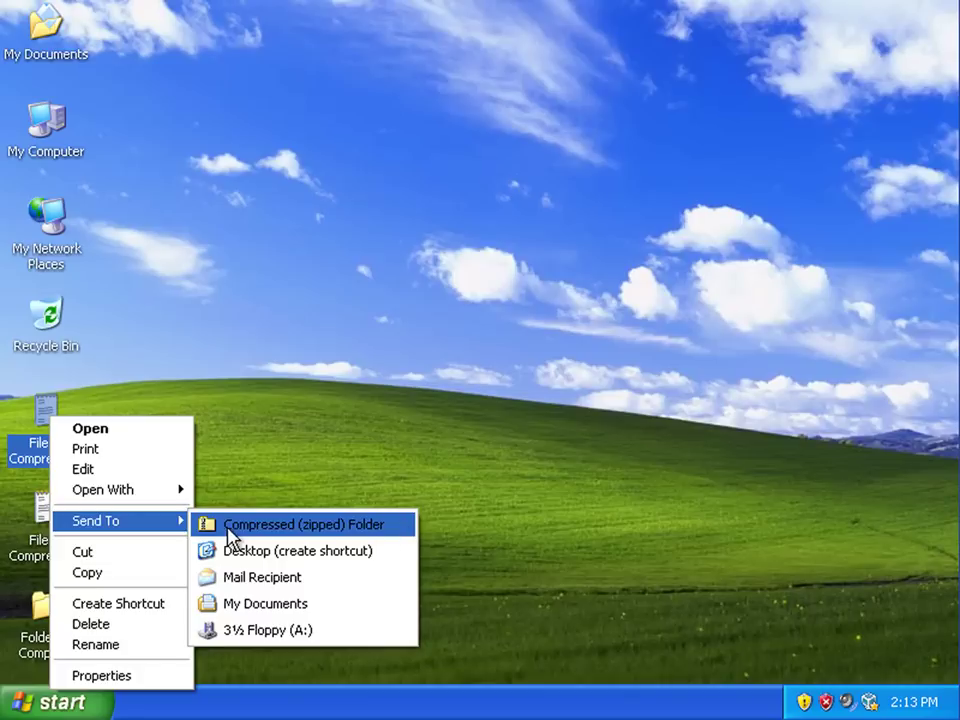
left_click(265, 524)
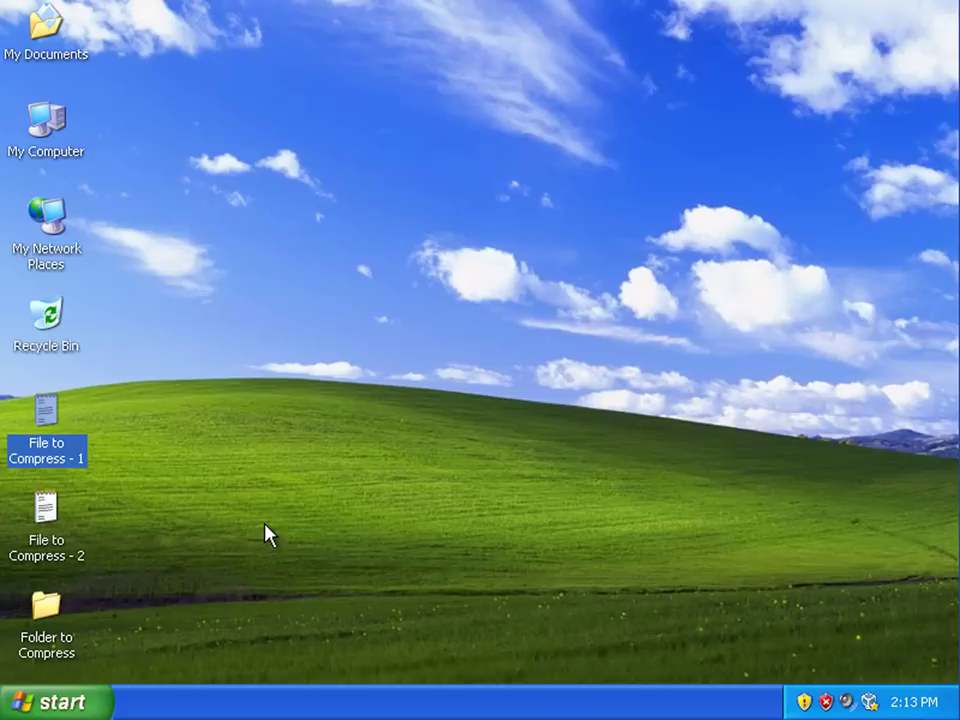
left_click(155, 68)
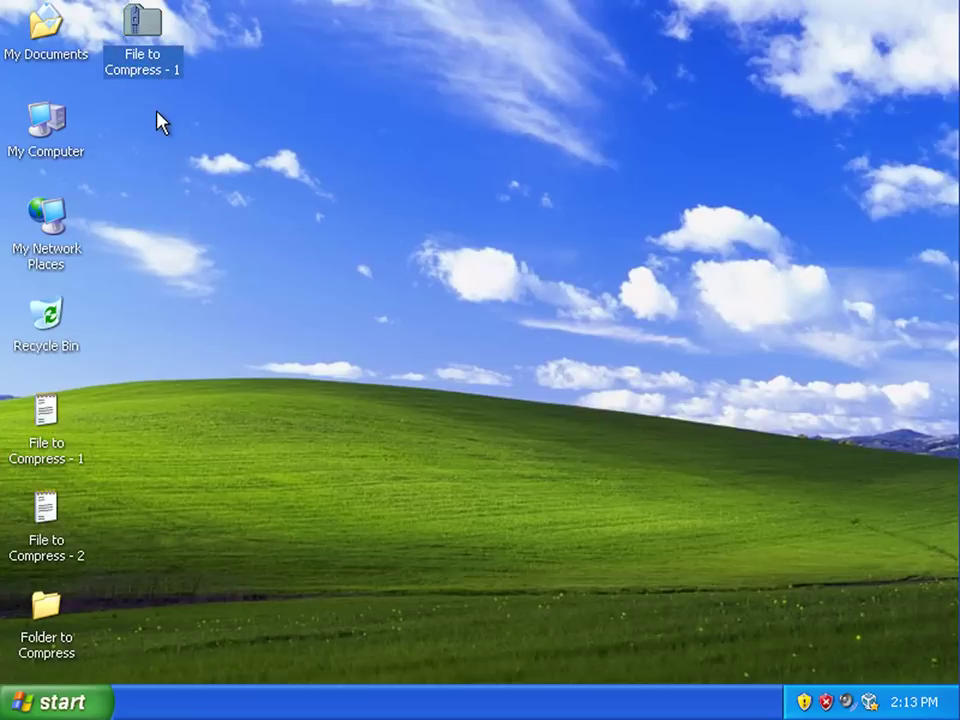
left_click(204, 36)
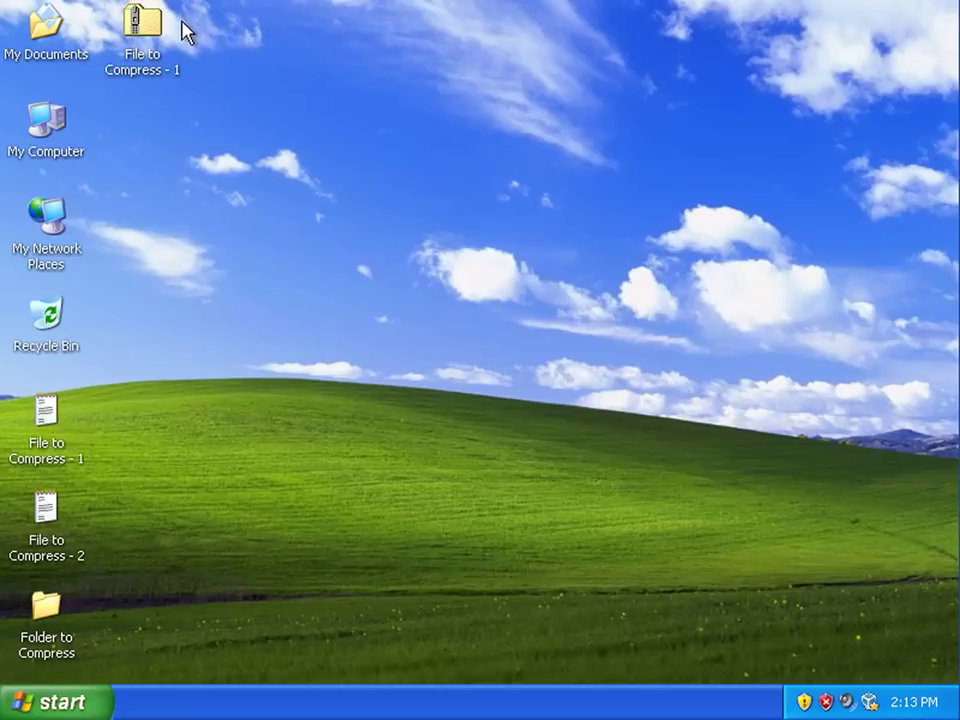
Compare the file size of the new zipped folder with that of the original File to Compress - 1 text document
mouse_move(135, 36)
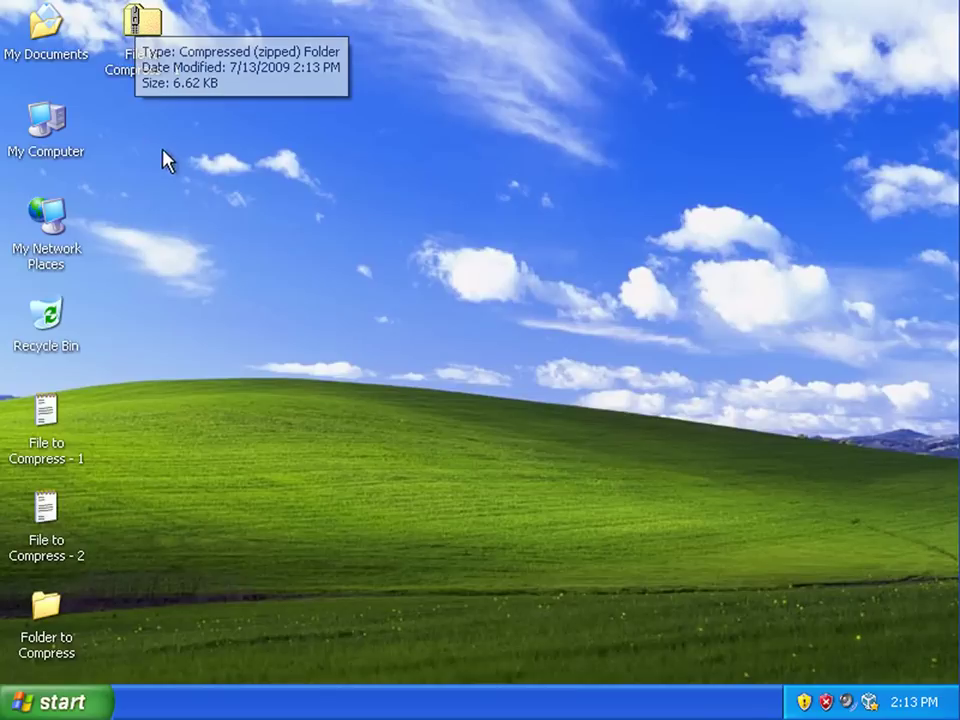
left_click(90, 428)
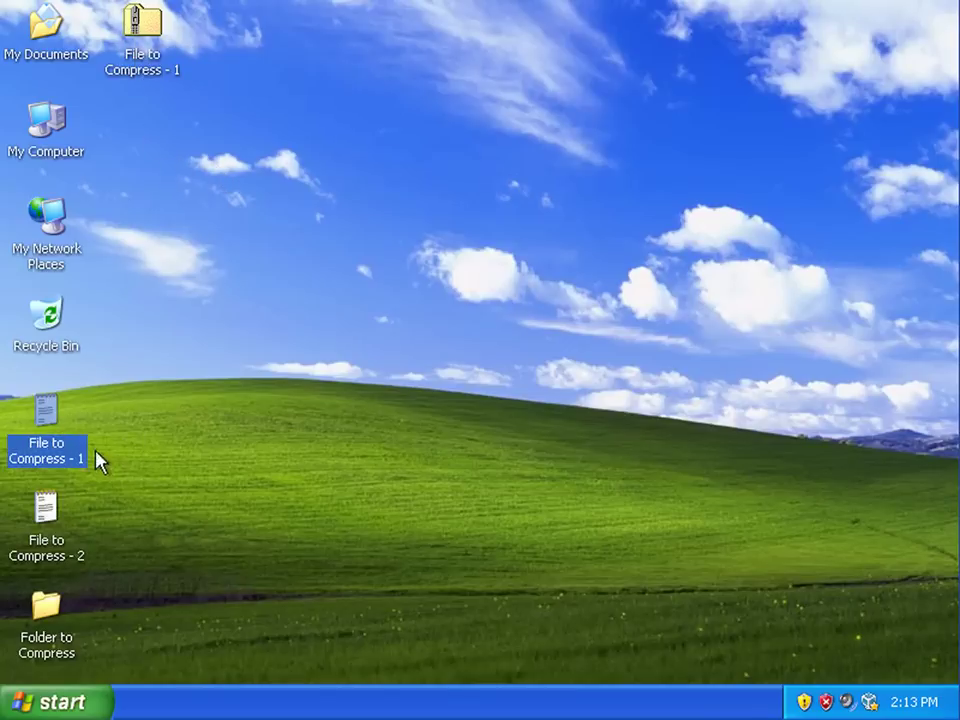
mouse_move(54, 414)
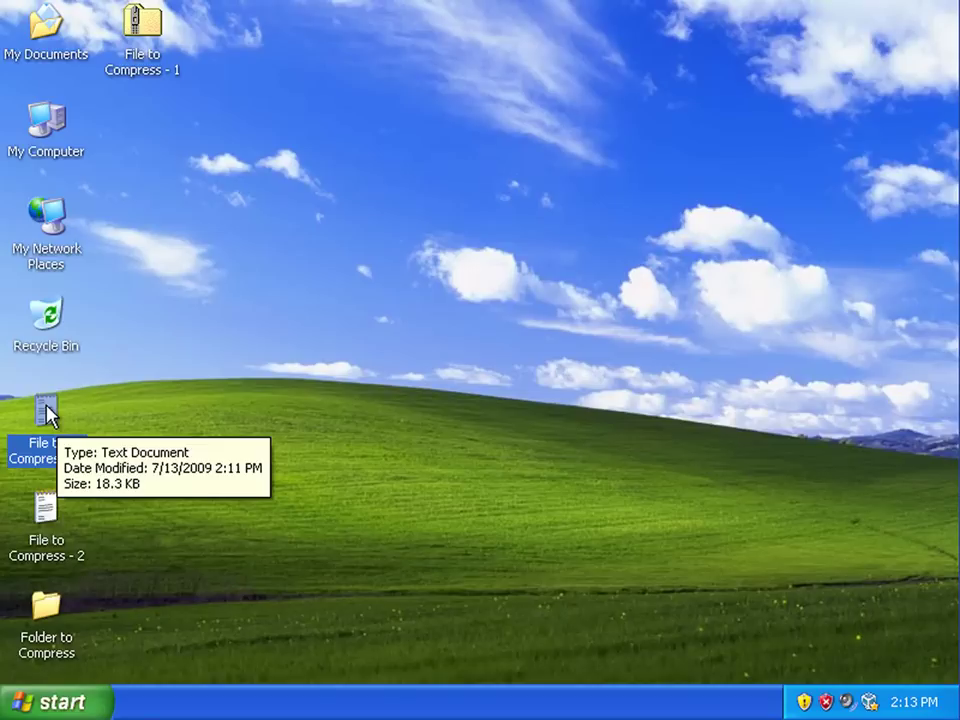
left_click_drag(47, 412, 146, 46)
mouse_move(148, 40)
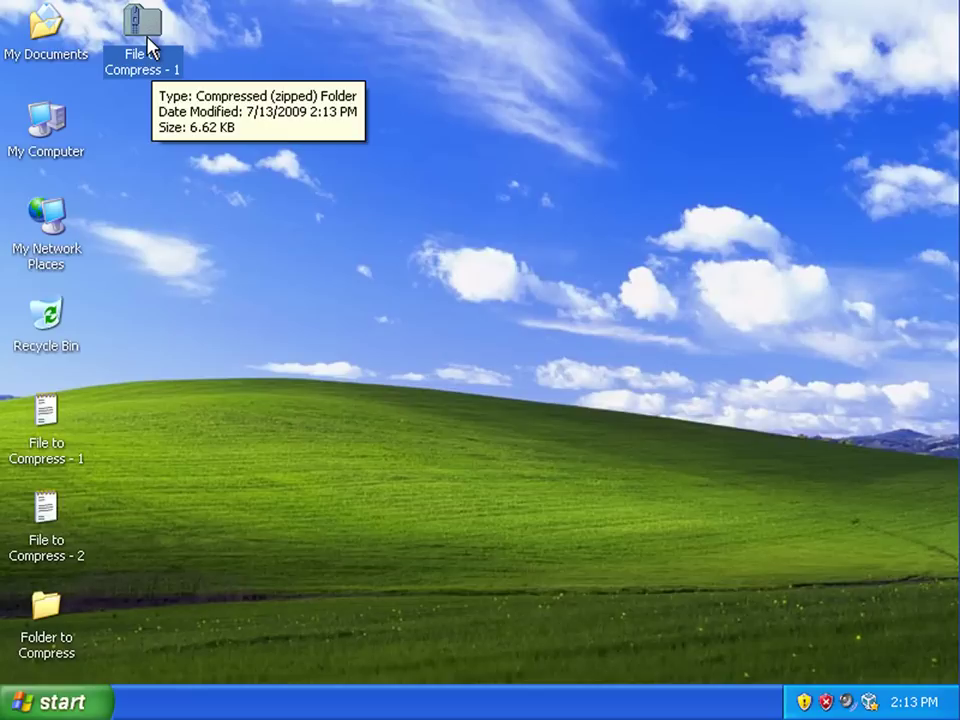
left_click(295, 178)
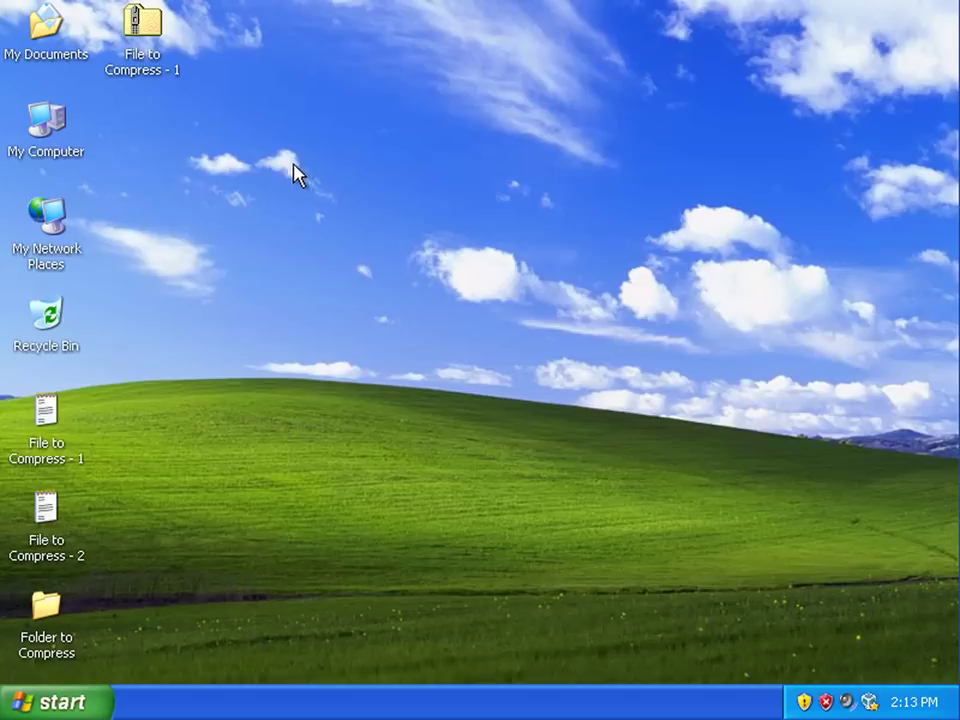
left_click_drag(193, 332, 104, 449)
left_click_drag(106, 22, 188, 44)
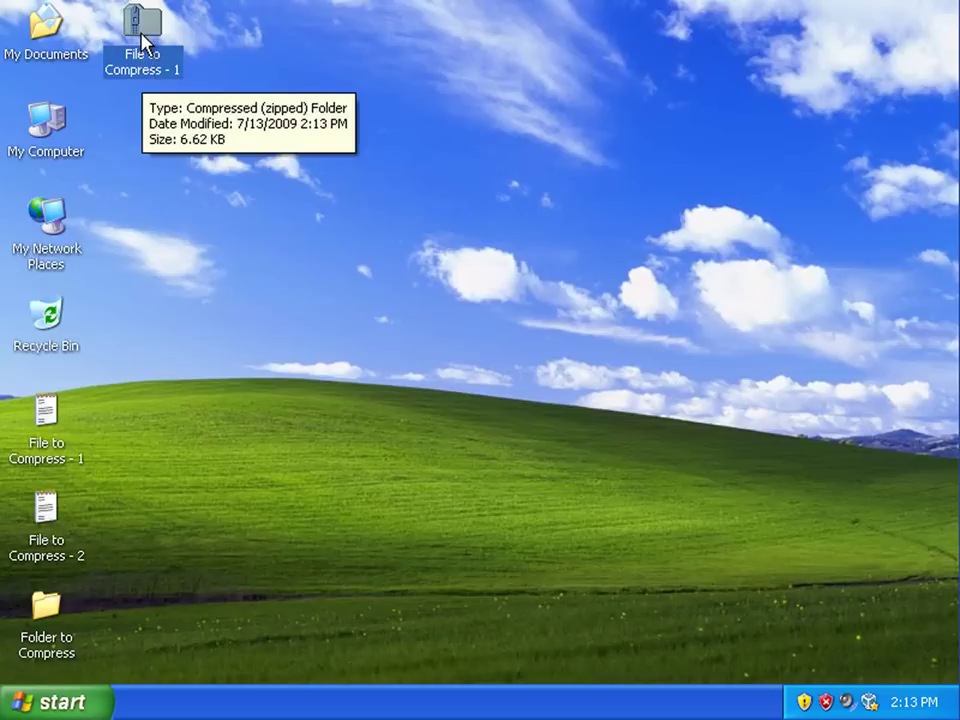
Open the File to Compress - 1 zipped folder and start extracting all its files, advancing the wizard to the destination choice
double_click(143, 40)
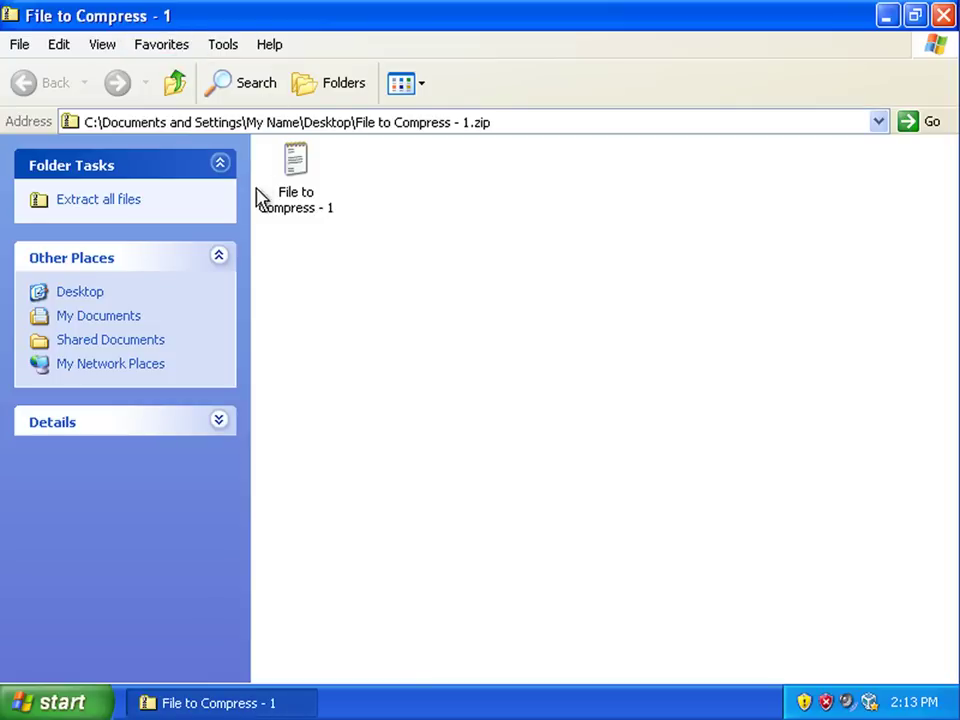
left_click(298, 205)
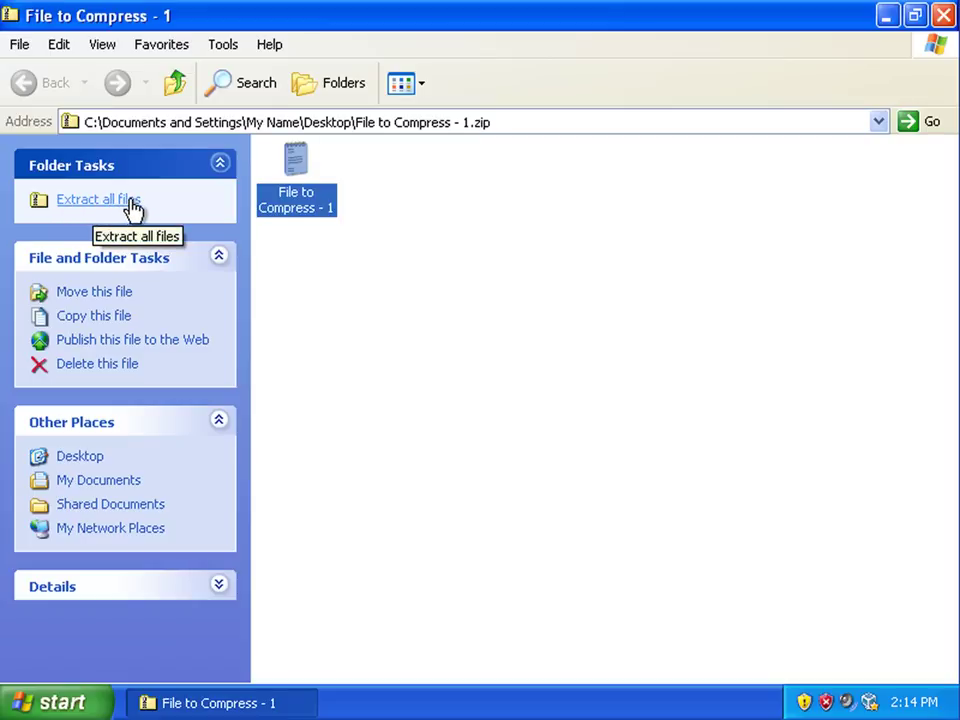
left_click(94, 207)
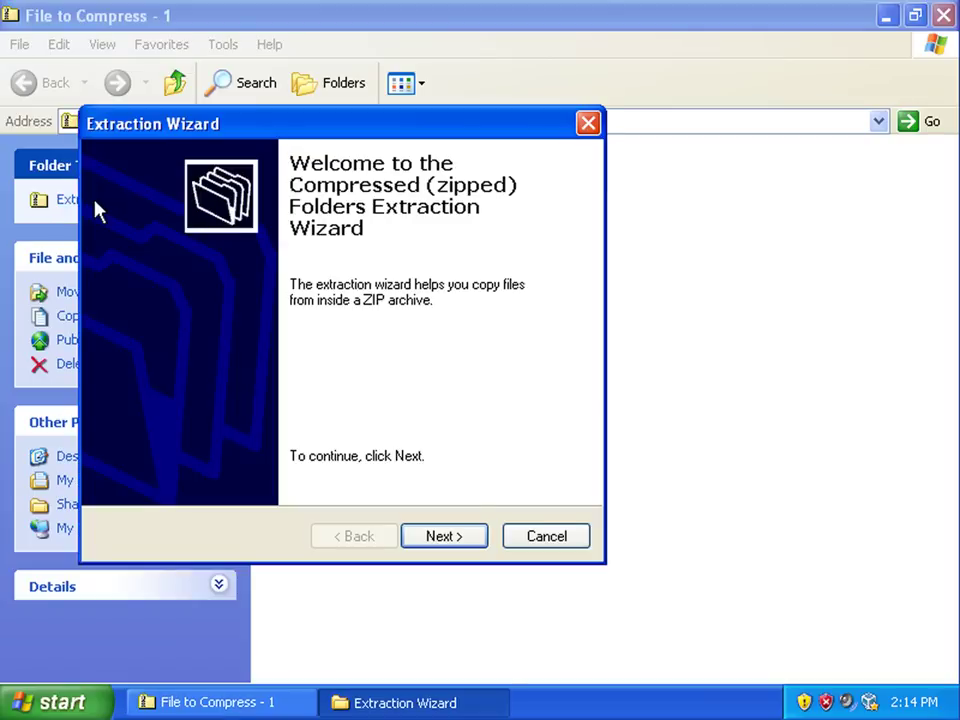
left_click_drag(373, 129, 414, 159)
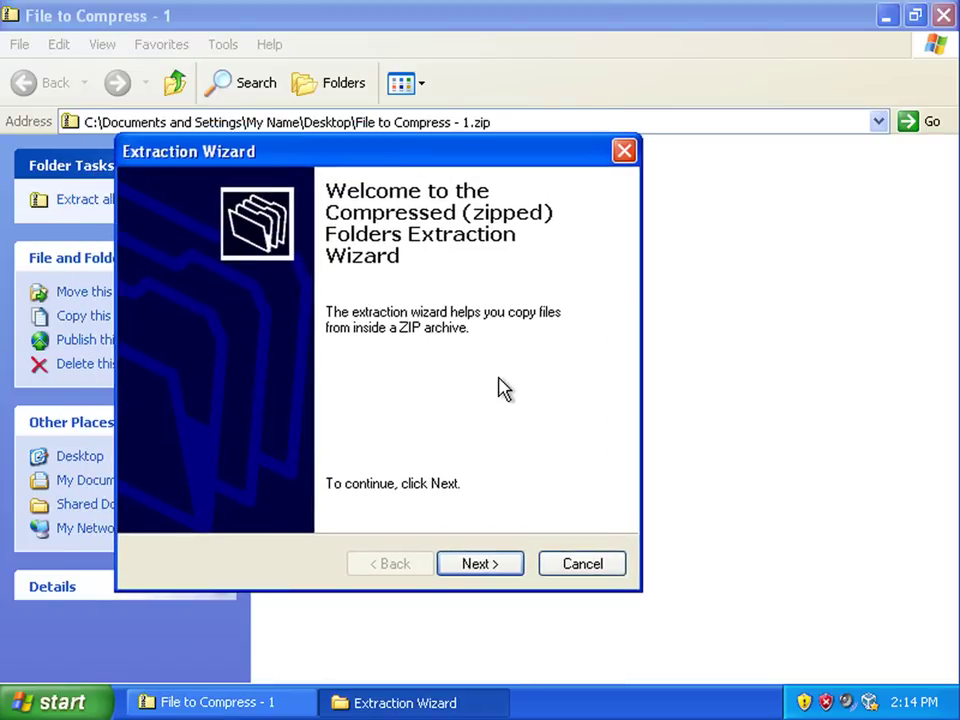
left_click(493, 567)
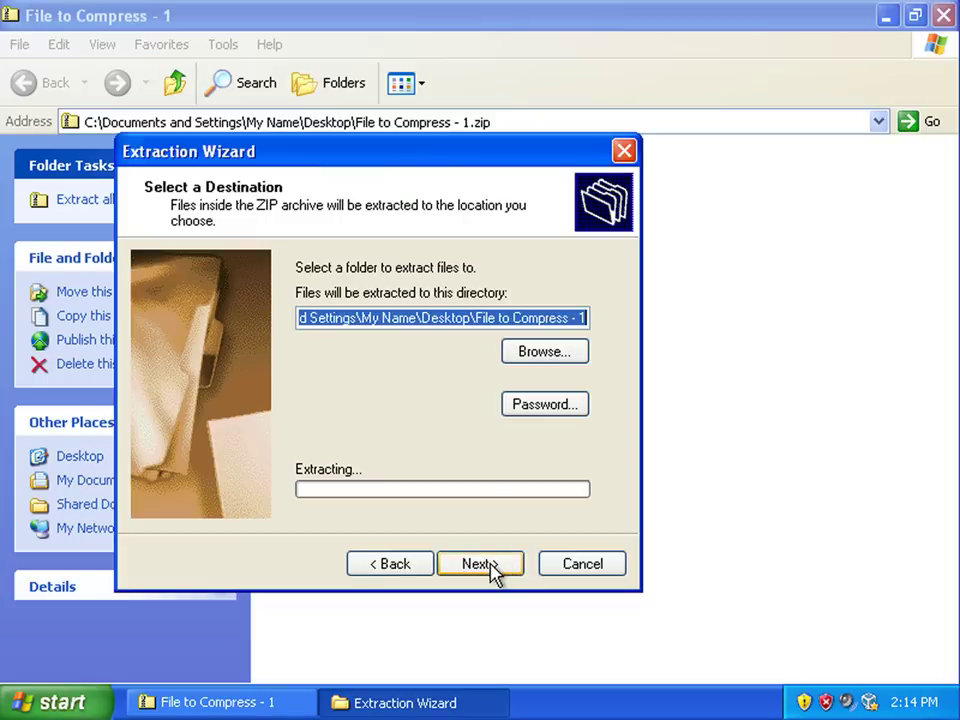
Extract the archive into the My Documents folder and finish the wizard with the extracted files shown
left_click_drag(463, 318, 287, 319)
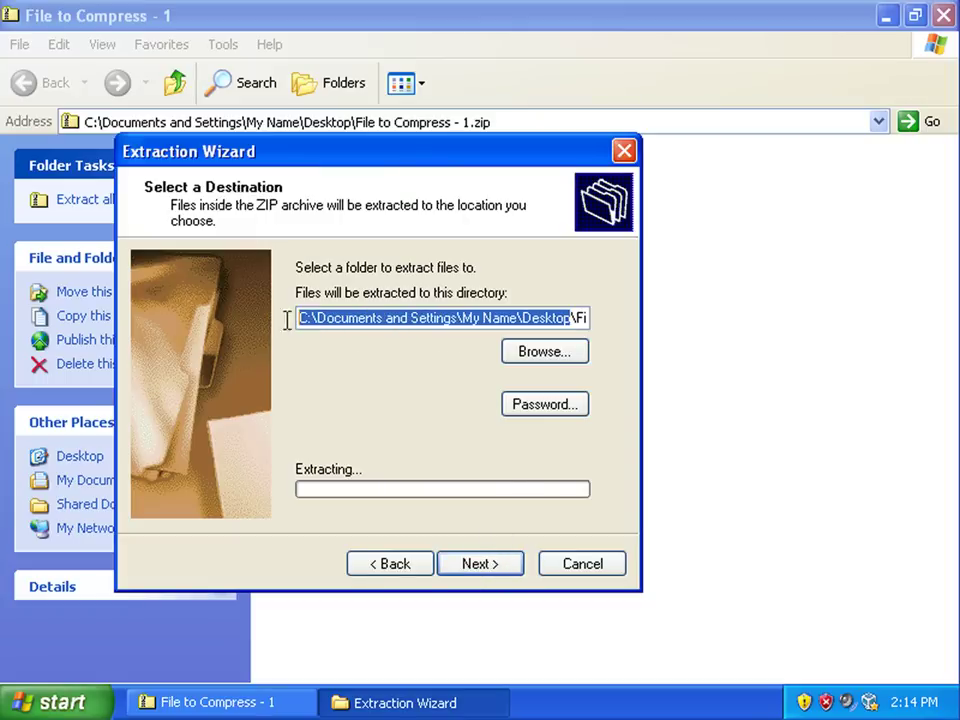
left_click(402, 325)
left_click_drag(498, 318, 681, 317)
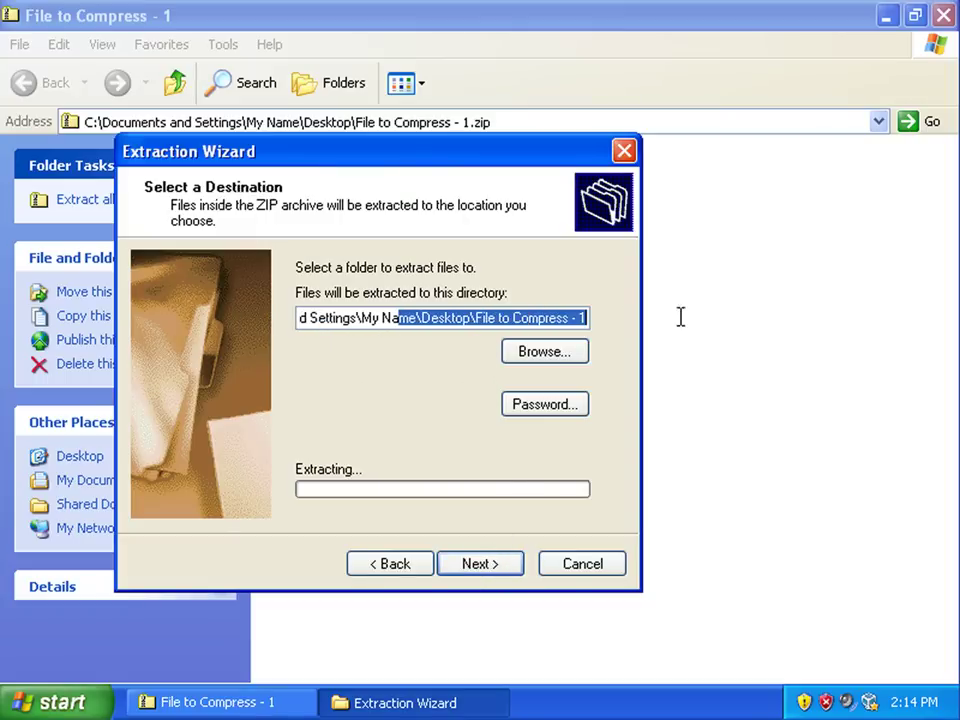
left_click(583, 318)
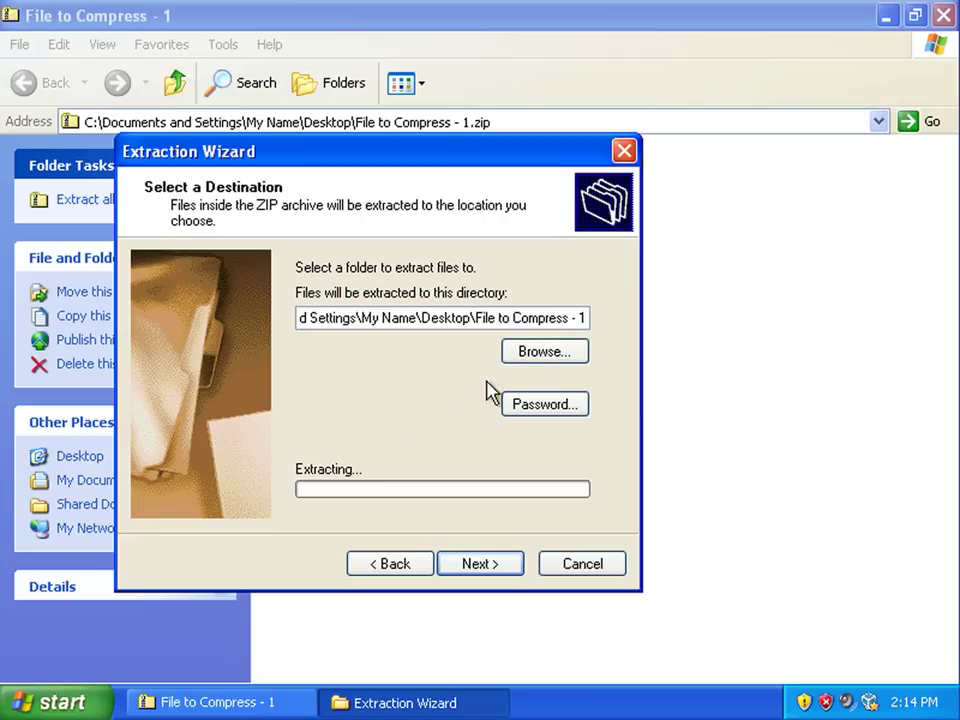
left_click(548, 354)
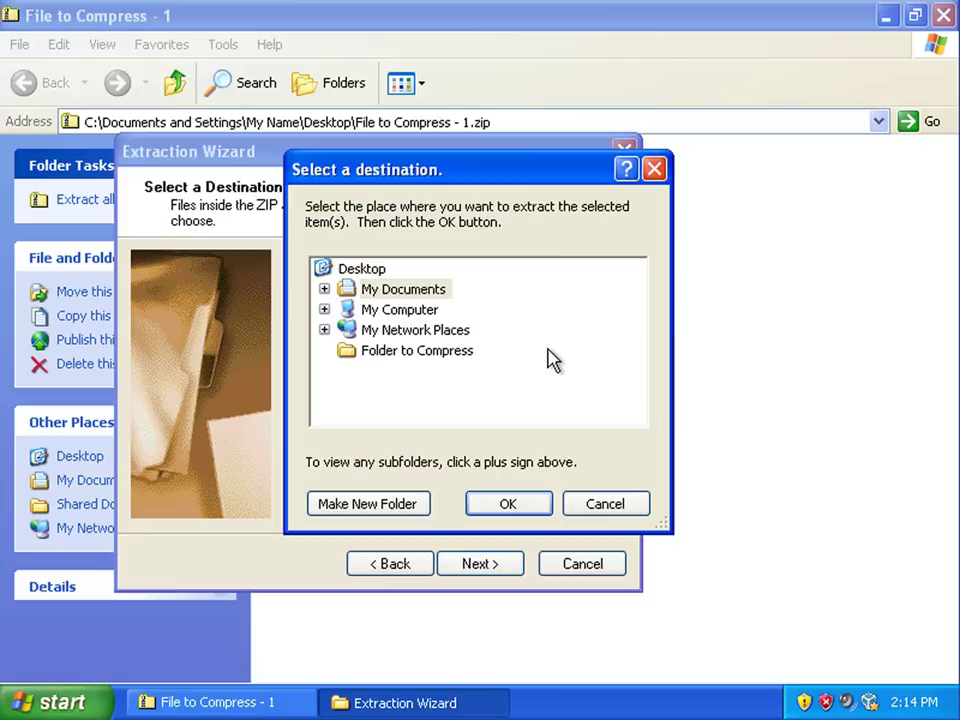
double_click(380, 292)
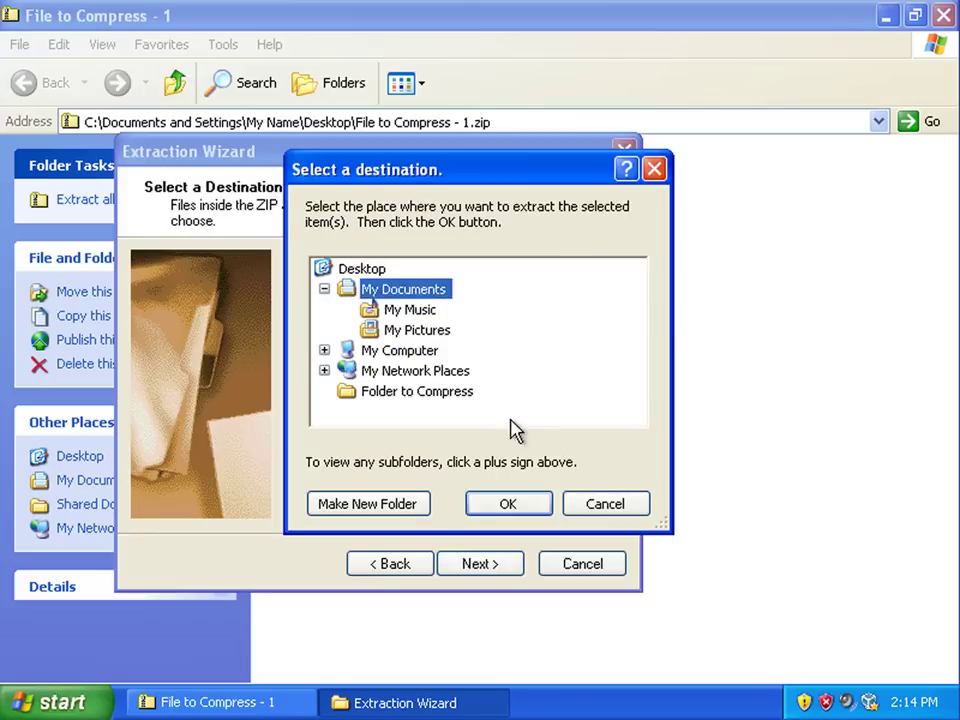
left_click(512, 510)
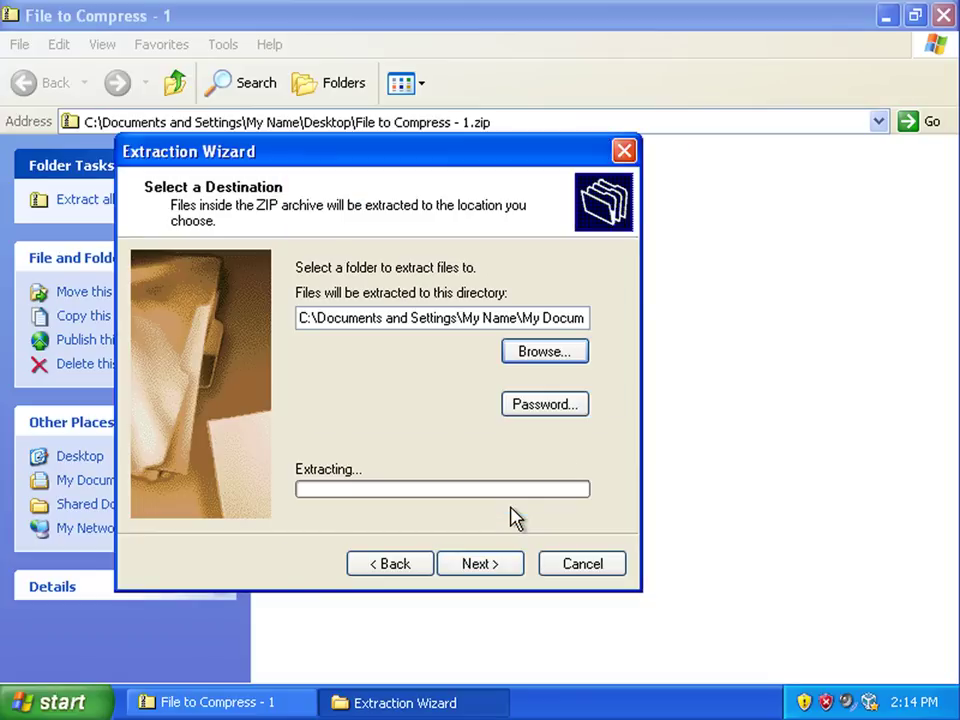
left_click(480, 565)
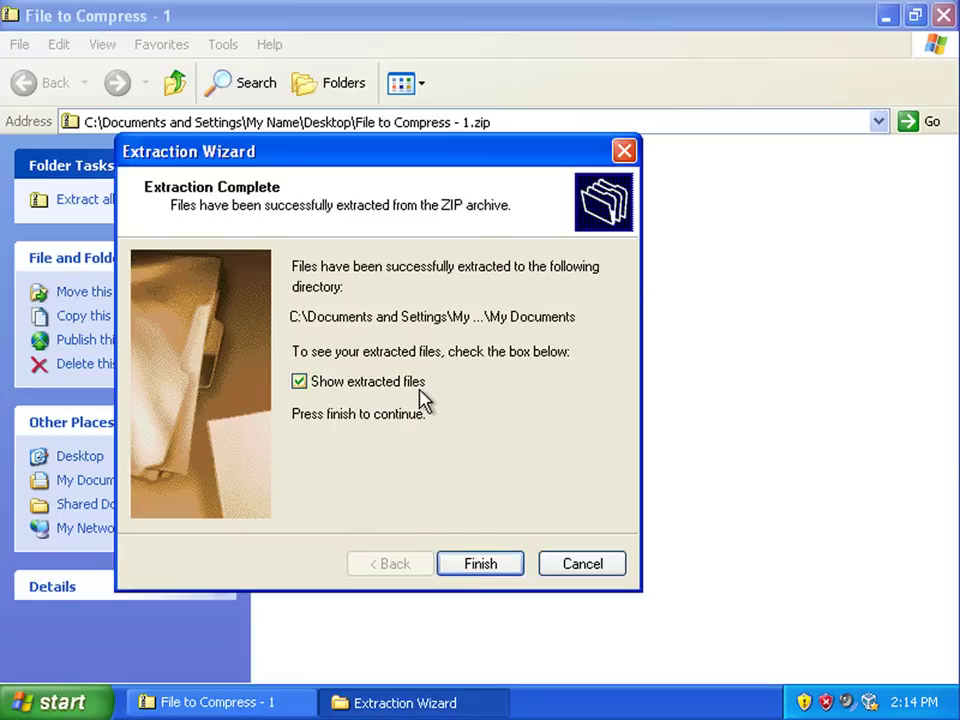
left_click(480, 566)
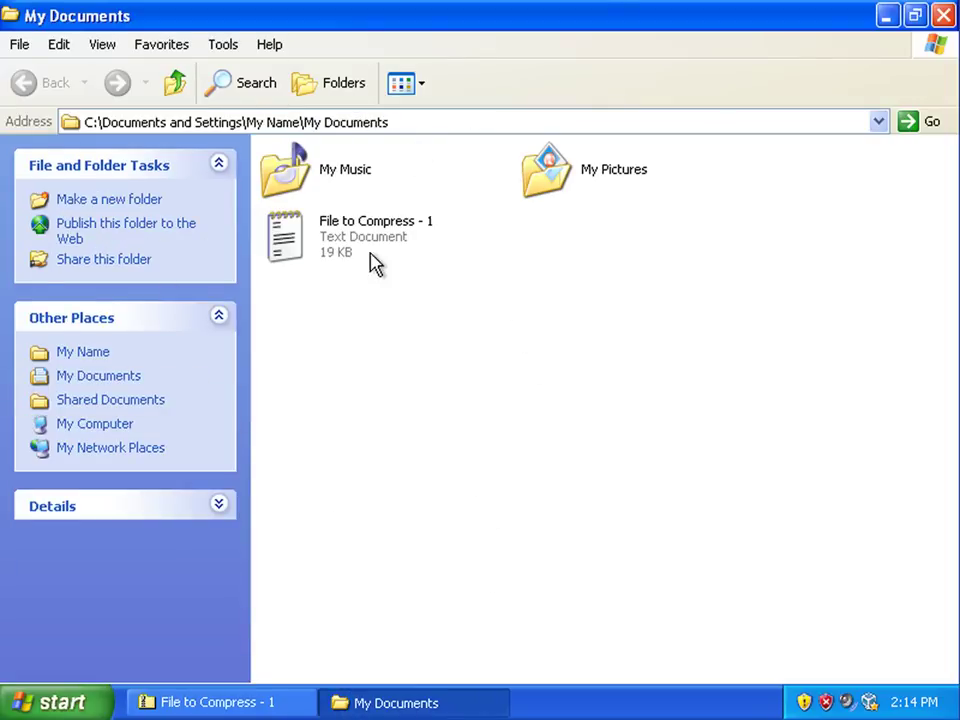
Check the details of the extracted text document in My Documents, and close both open folder windows
left_click(400, 258)
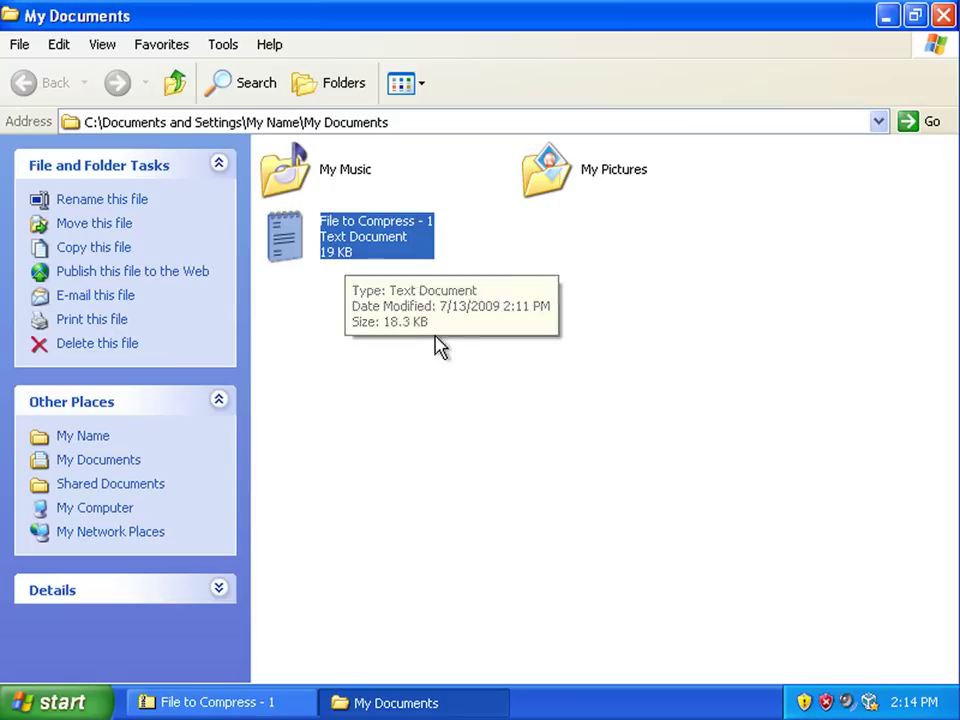
left_click(632, 339)
left_click(942, 16)
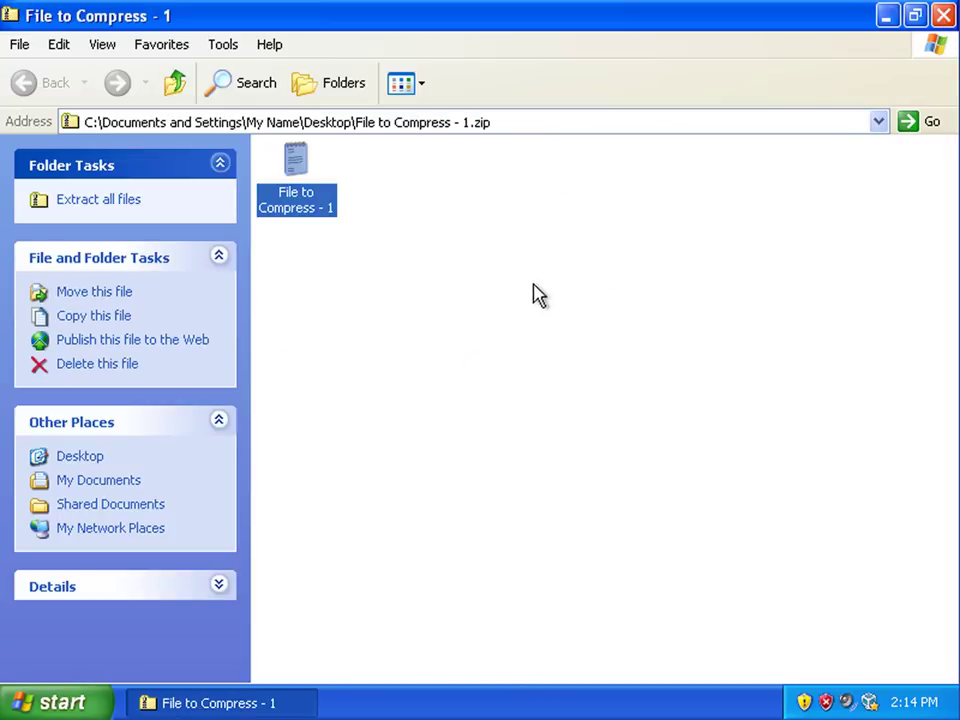
left_click(942, 16)
left_click(316, 276)
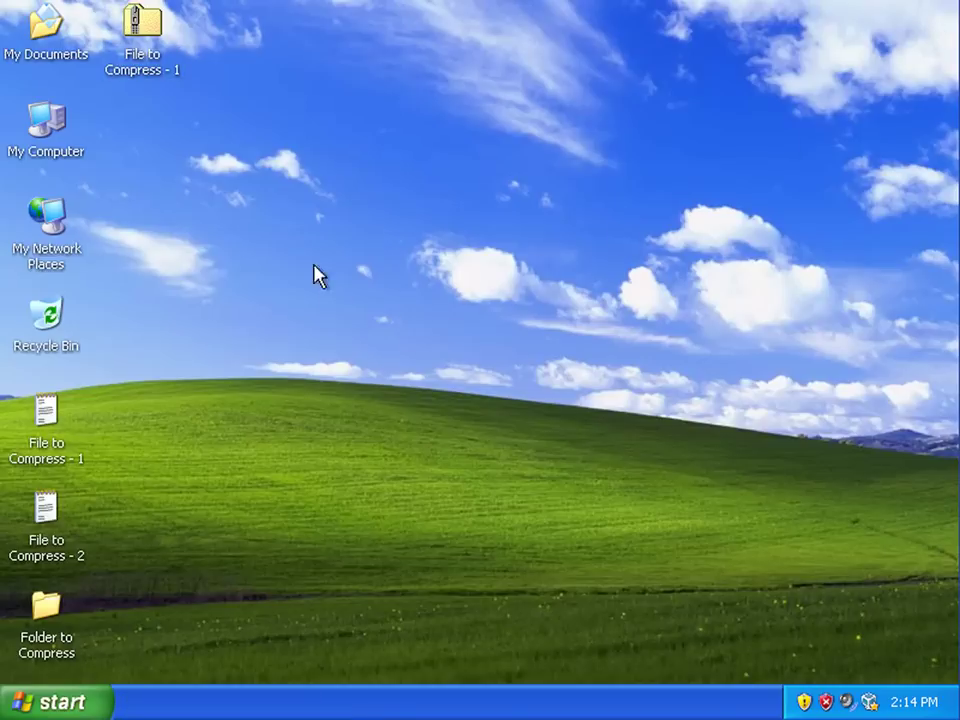
right_click(146, 33)
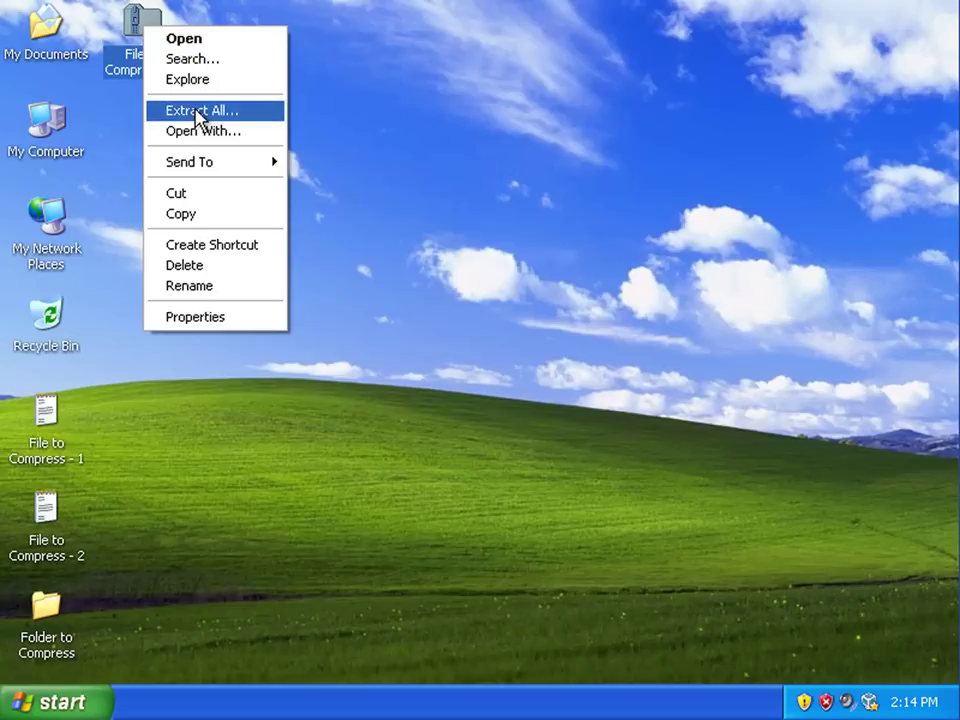
left_click(198, 115)
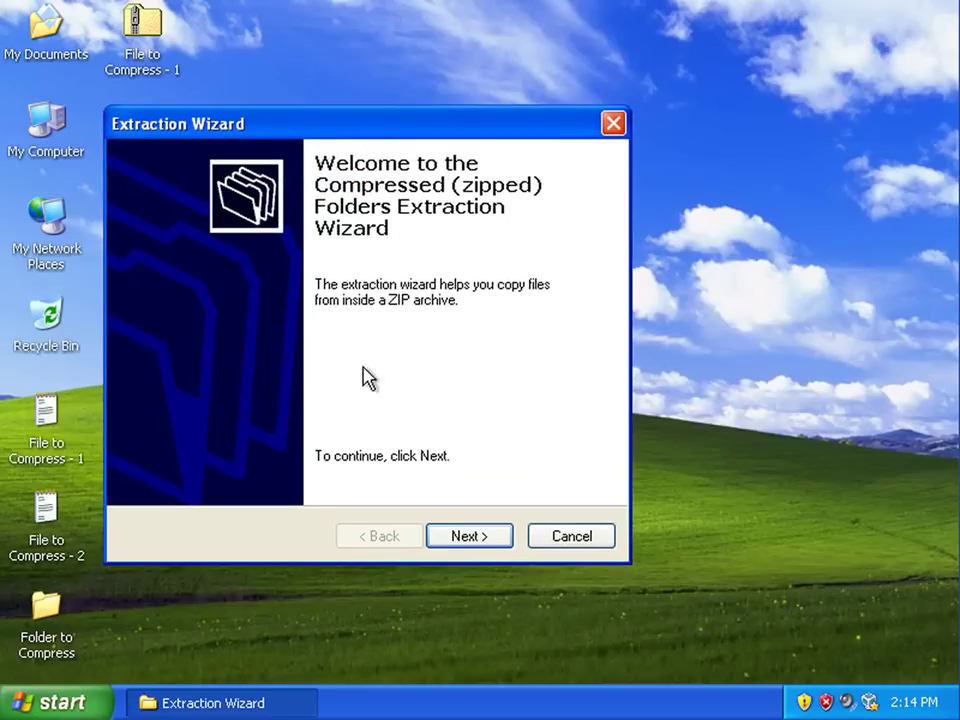
left_click(465, 540)
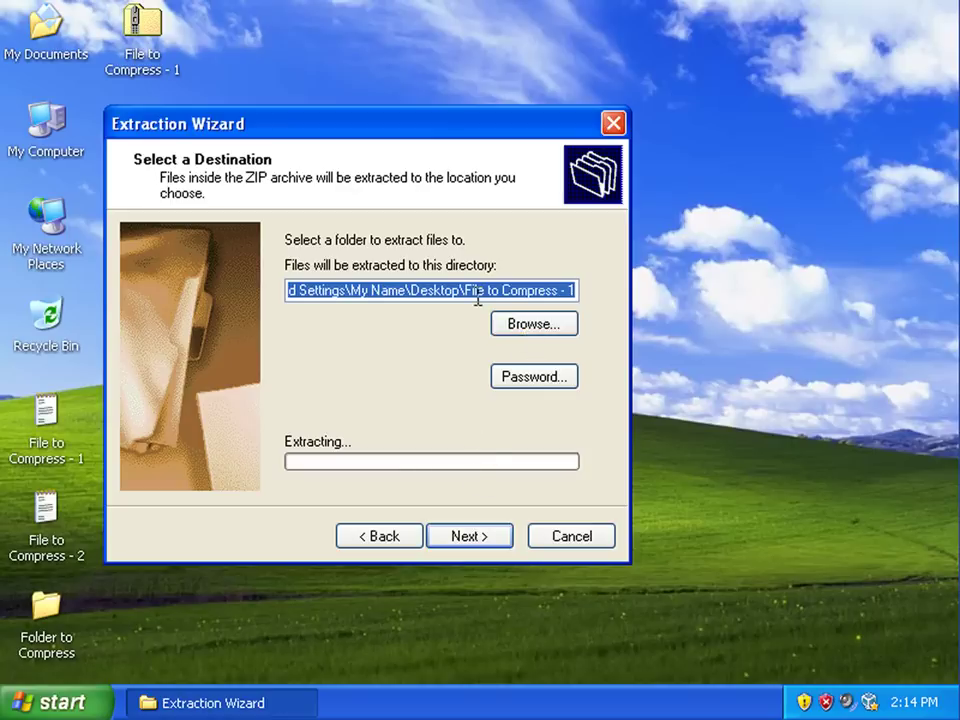
left_click(589, 540)
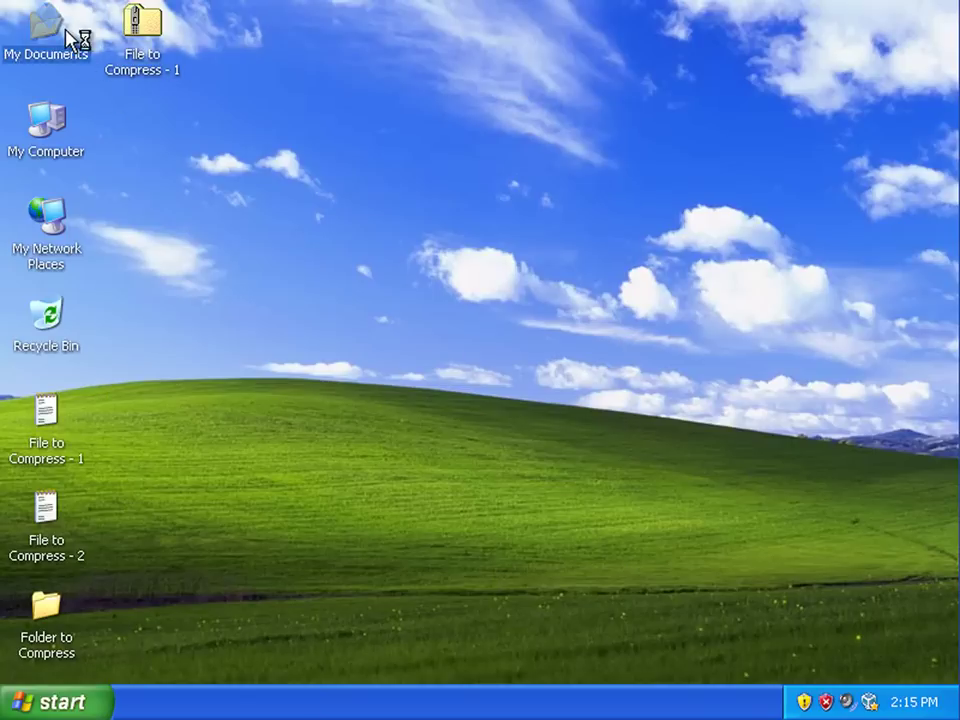
Open My Documents, view the contents of the File to Compress - 1 zipped folder, close it, and review the commands available for it
double_click(62, 28)
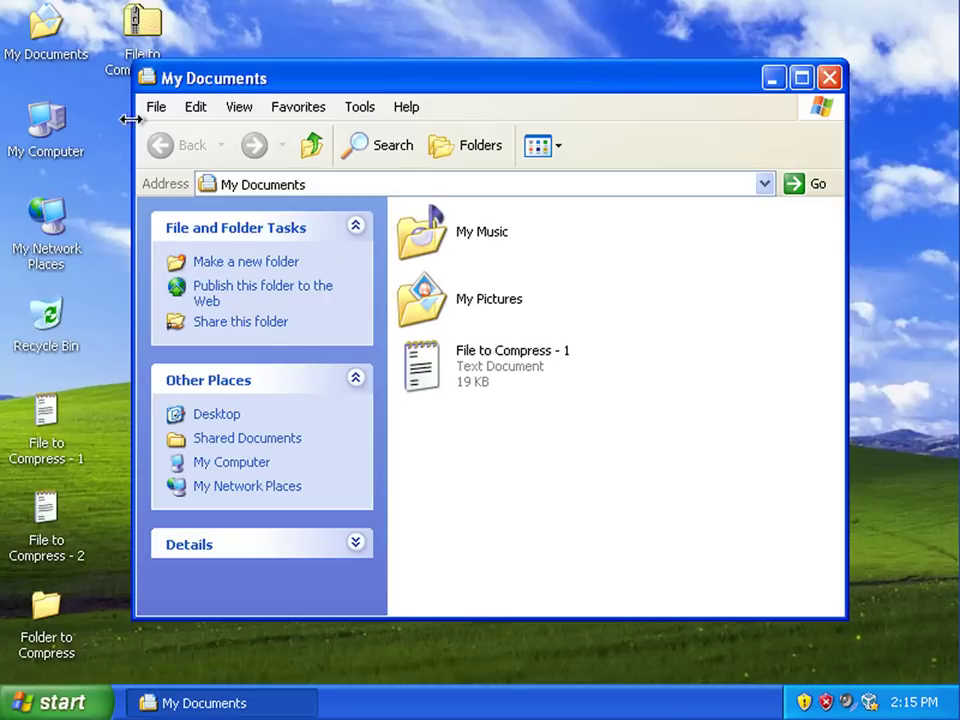
left_click(147, 42)
double_click(147, 42)
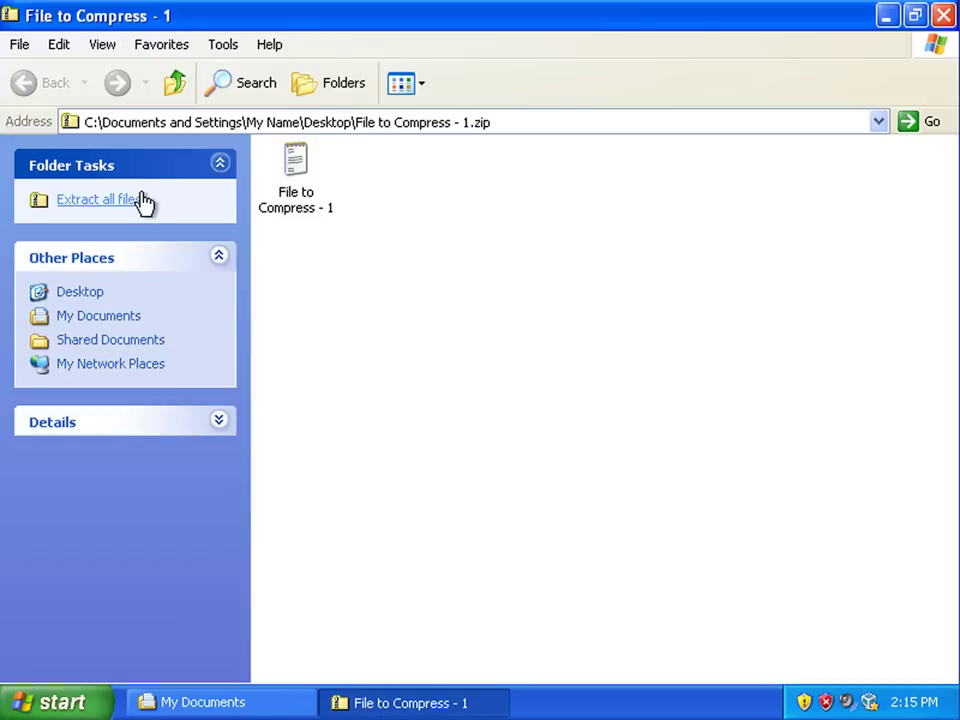
left_click(940, 15)
right_click(126, 24)
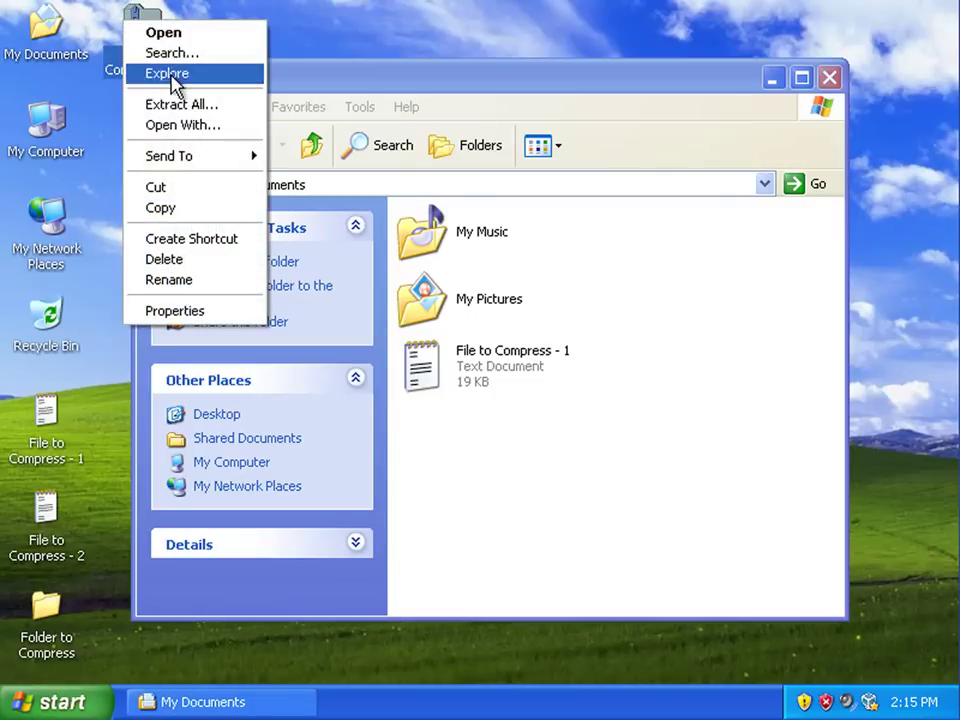
left_click(598, 495)
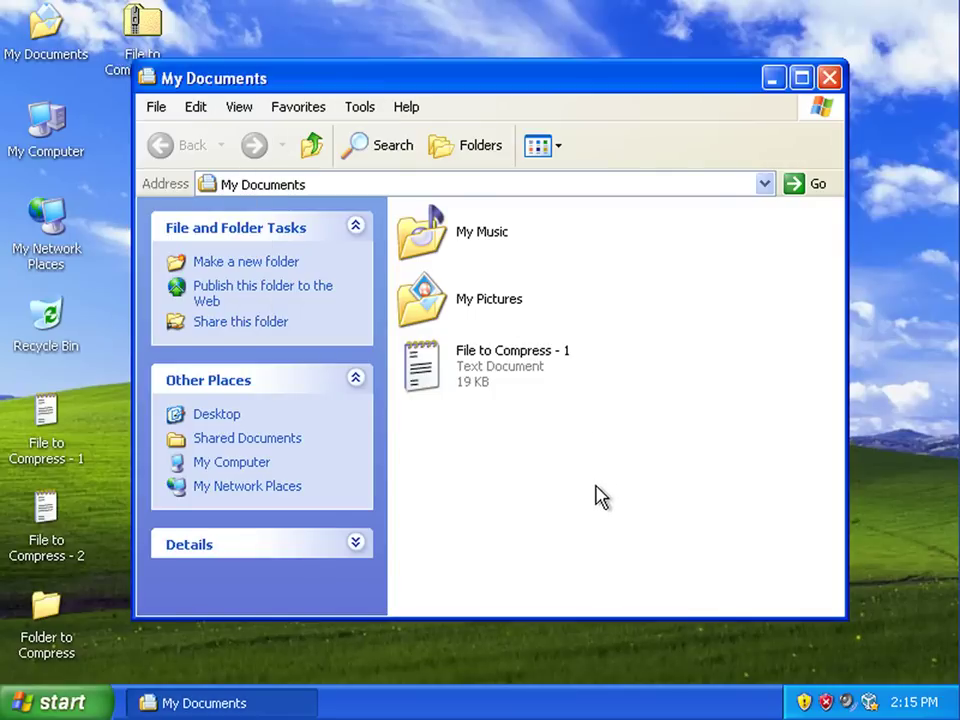
Delete the extracted File to Compress - 1 text document from My Documents and close the folder window
right_click(483, 368)
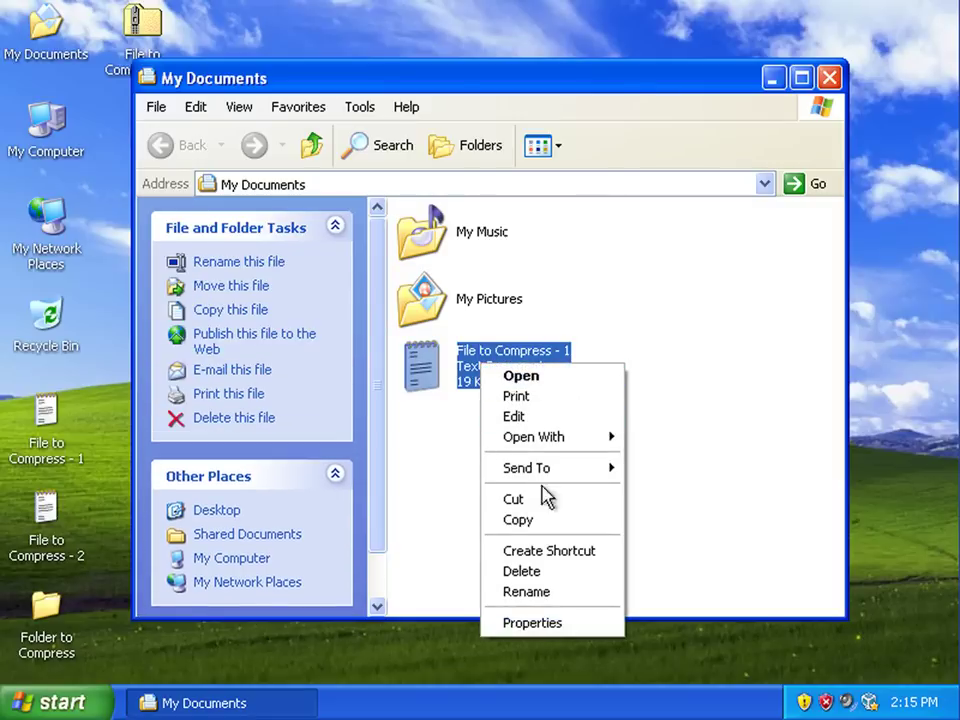
left_click(553, 573)
left_click(559, 377)
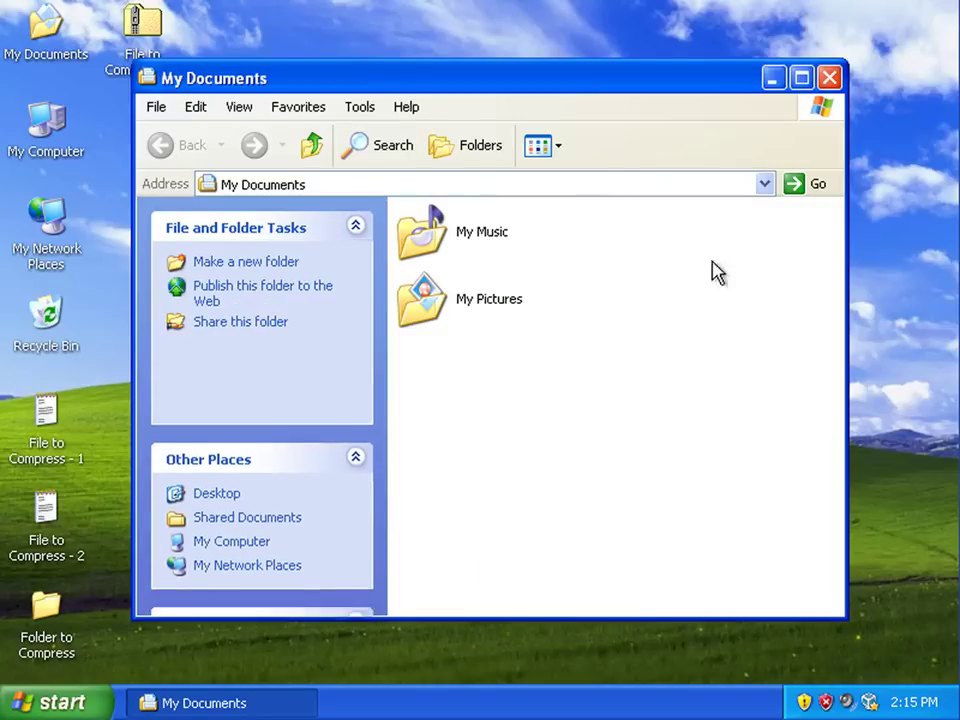
left_click(829, 77)
Move the File to Compress - 1 zipped folder from the desktop to the Recycle Bin and empty the bin
left_click_drag(150, 43, 133, 248)
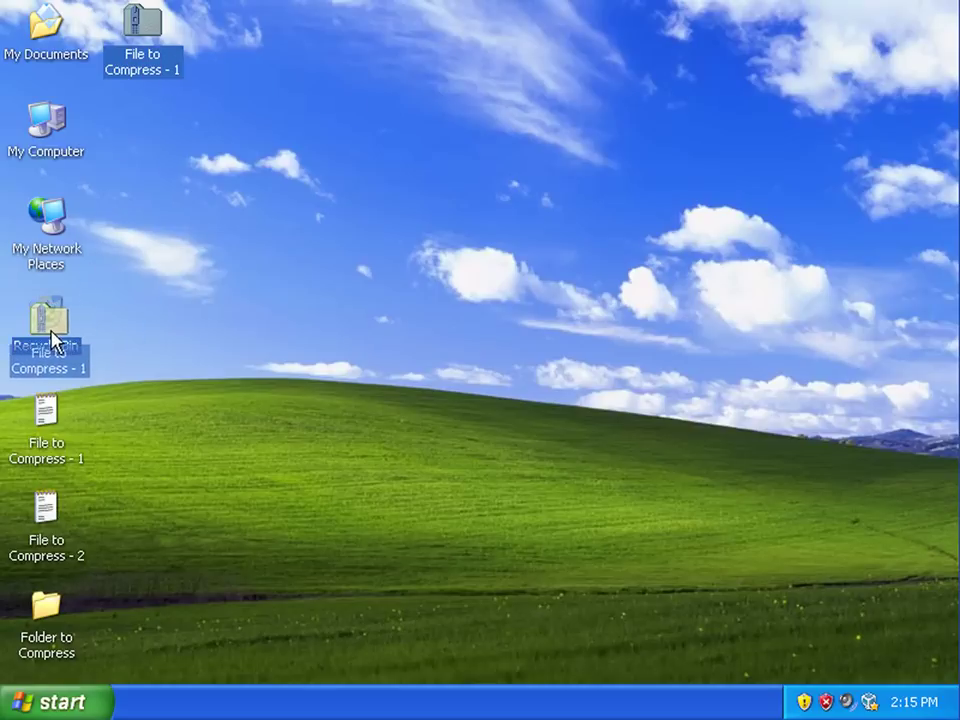
left_click_drag(54, 340, 47, 325)
right_click(52, 320)
left_click(110, 373)
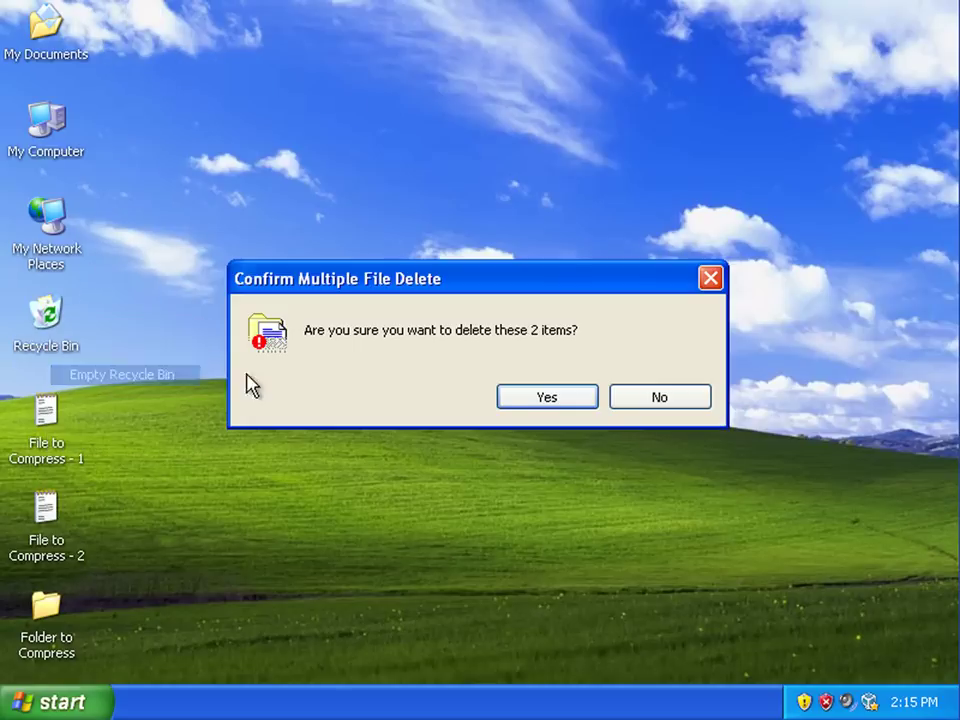
left_click(577, 402)
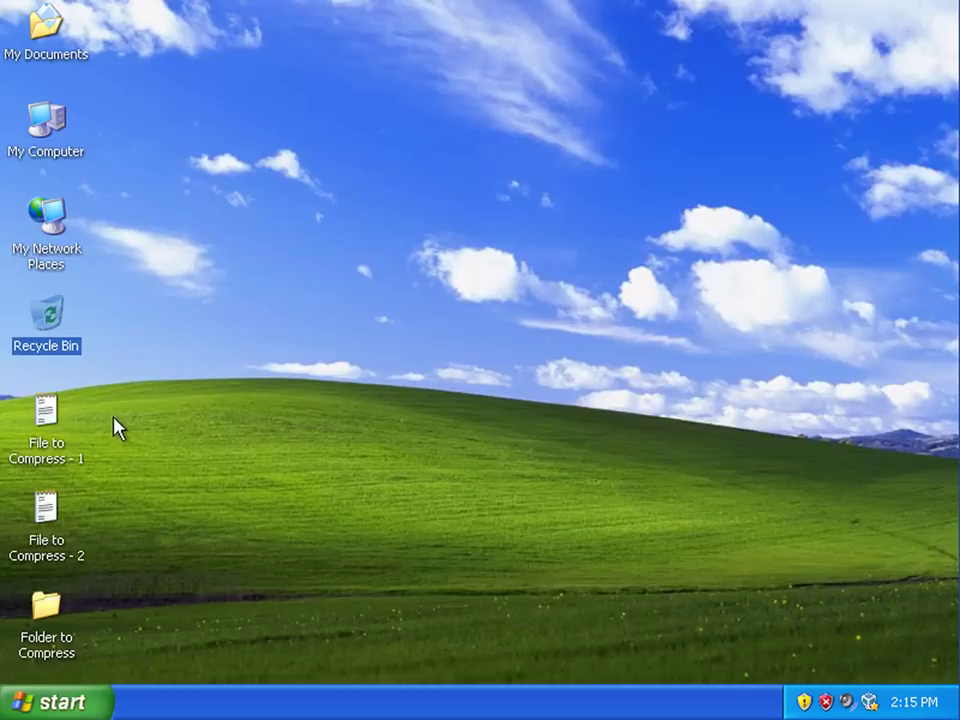
left_click(143, 404)
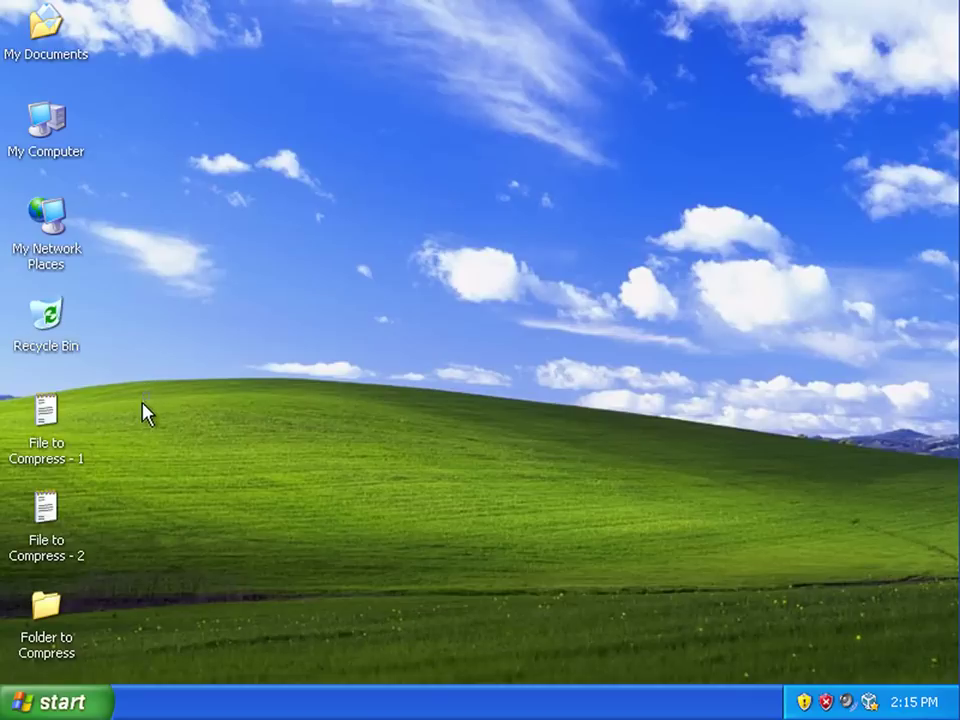
Compress the File to Compress - 1 and File to Compress - 2 text documents together into one zipped folder on the desktop
left_click_drag(97, 465, 2, 577)
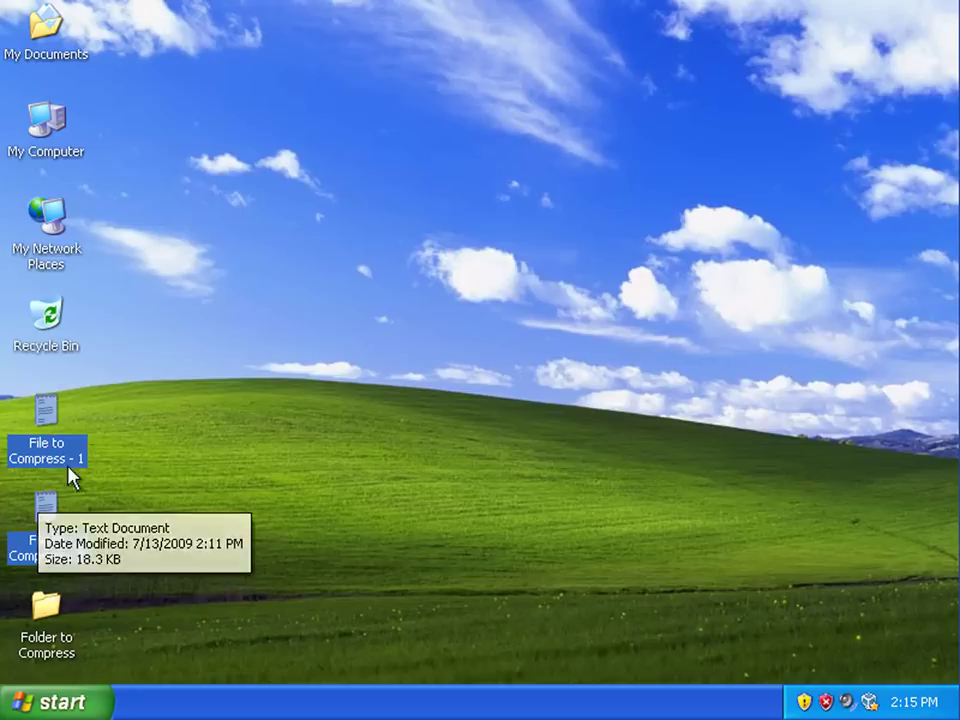
right_click(46, 412)
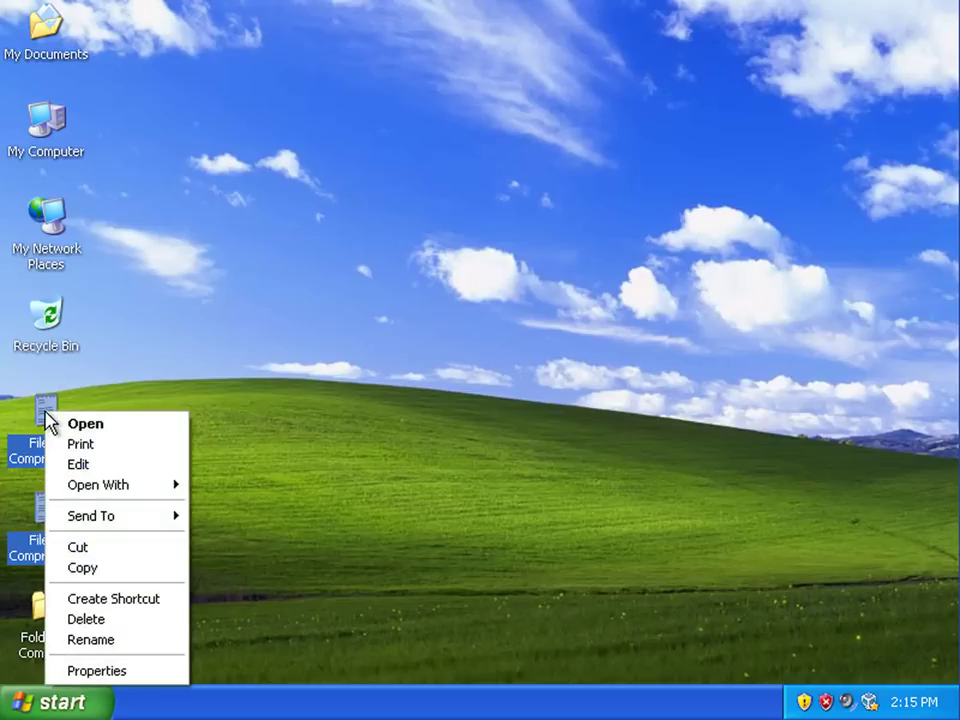
mouse_move(95, 520)
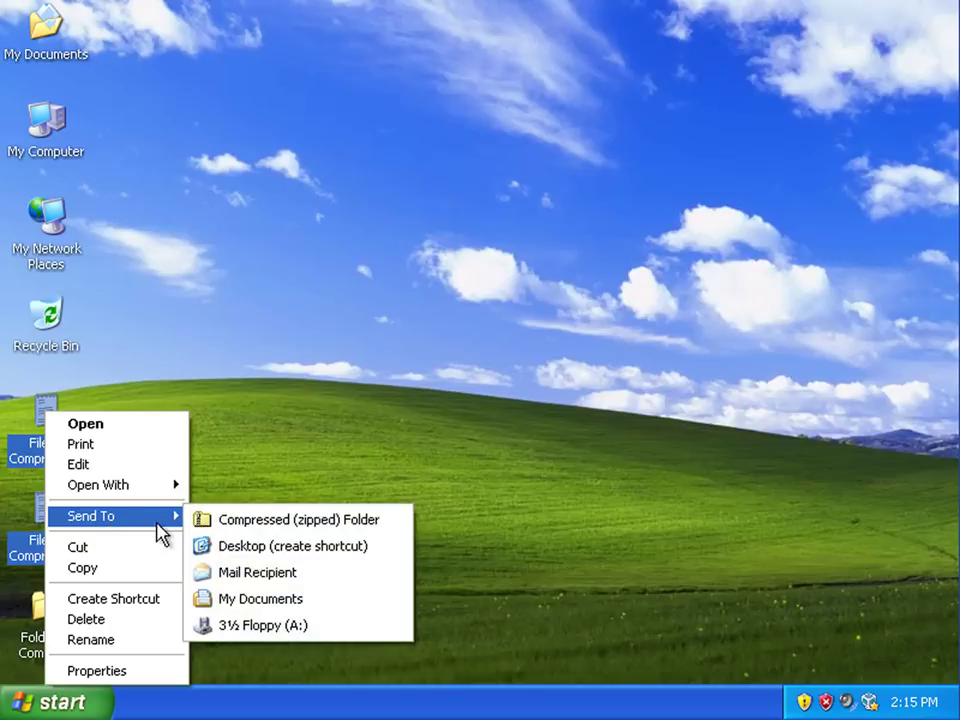
left_click(315, 520)
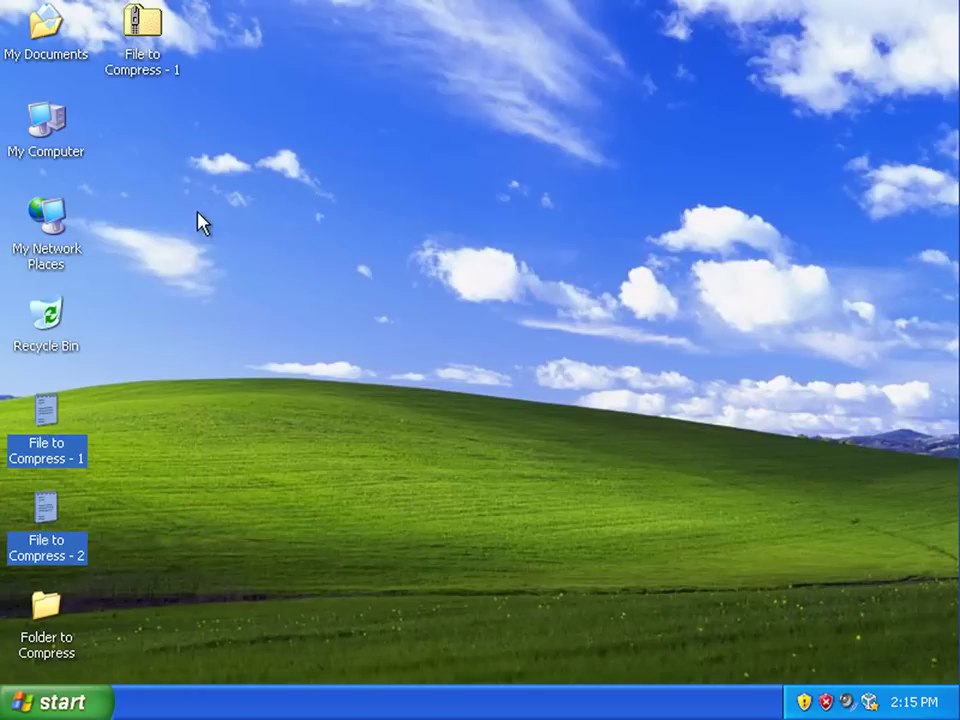
left_click(190, 334)
Compare the new zipped folder's name with the first text document's, and open the zipped folder to examine the files inside
left_click(55, 438)
left_click(135, 62)
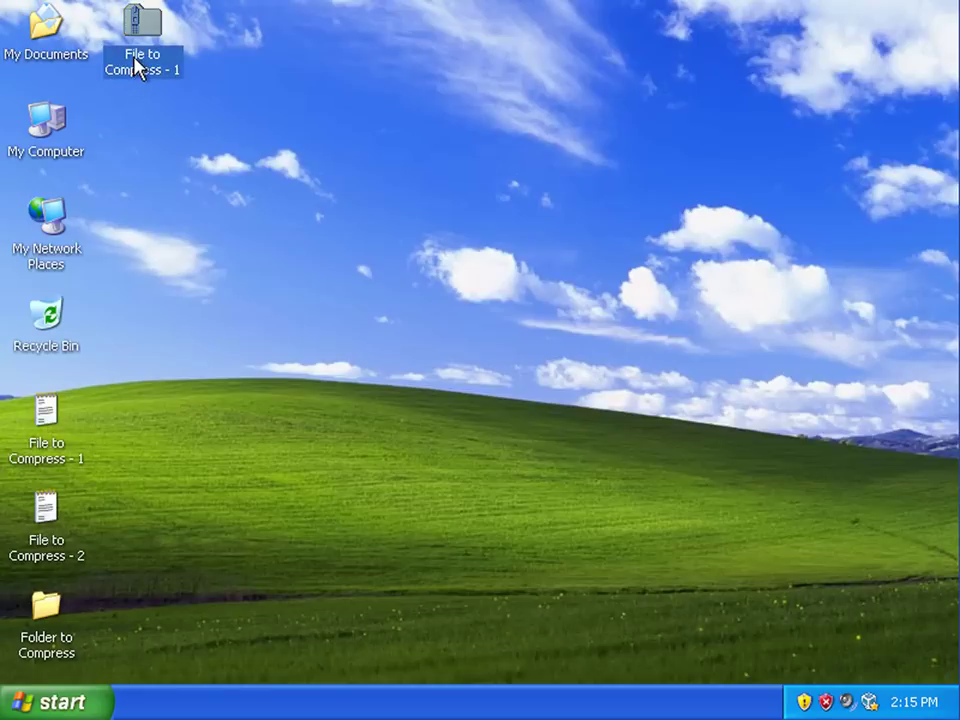
left_click(62, 455)
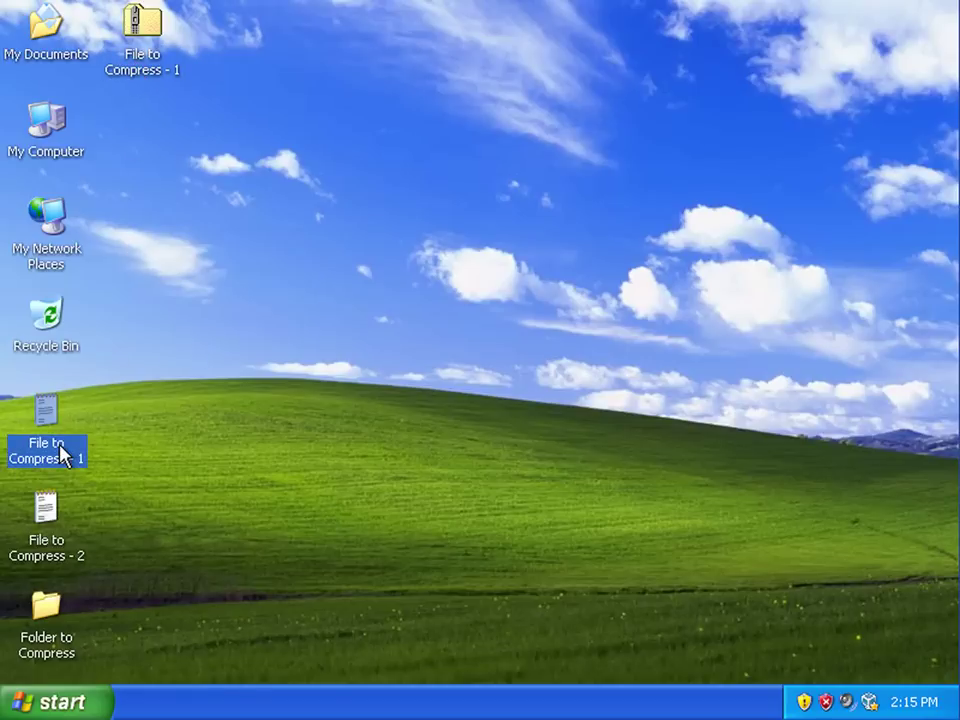
double_click(150, 42)
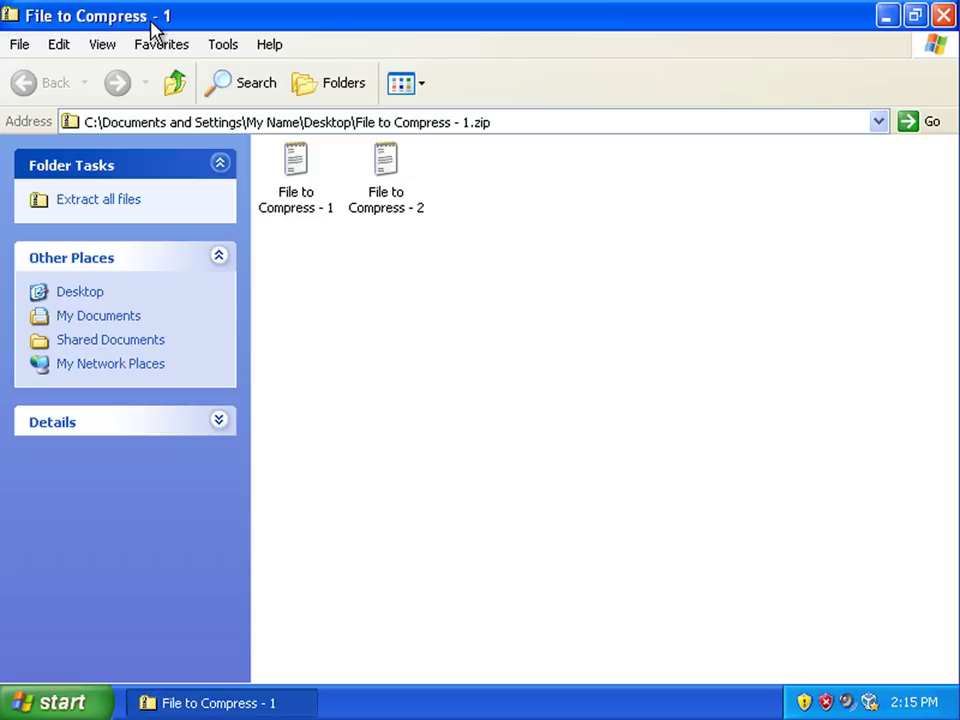
left_click(294, 210)
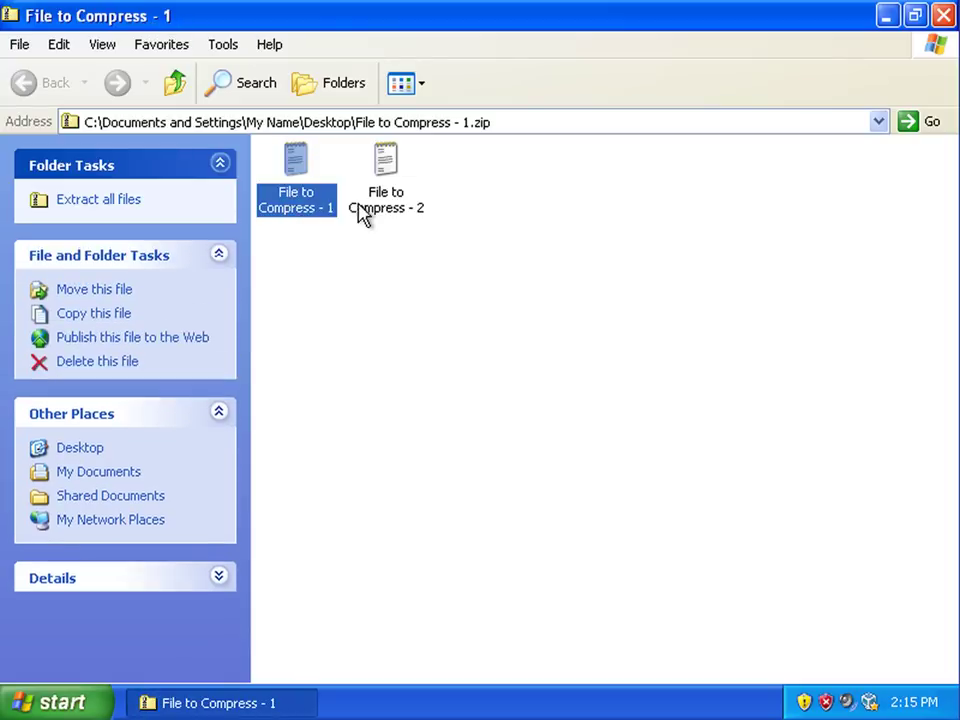
left_click(384, 210)
left_click(300, 212)
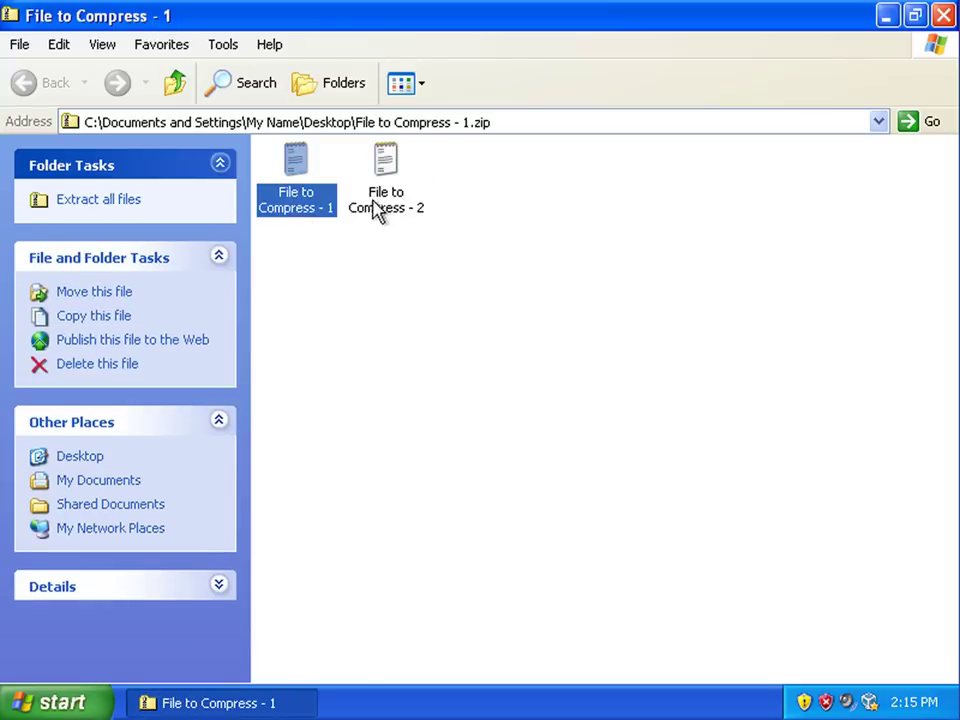
left_click(390, 210)
left_click(268, 262)
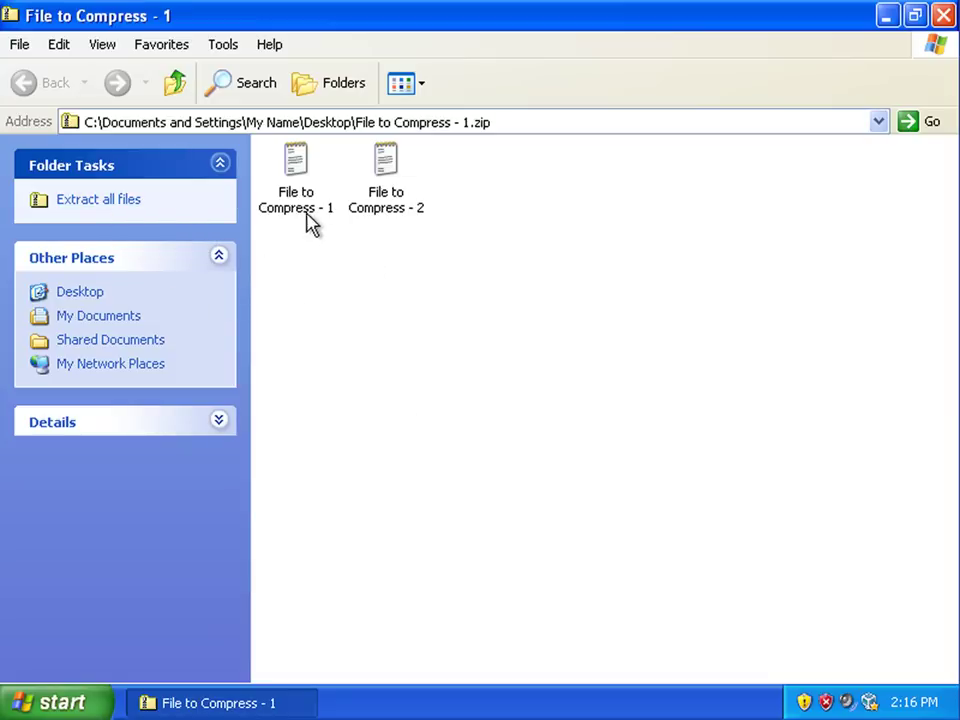
Copy only the File to Compress - 1 text document from inside the open zipped folder
left_click(302, 168)
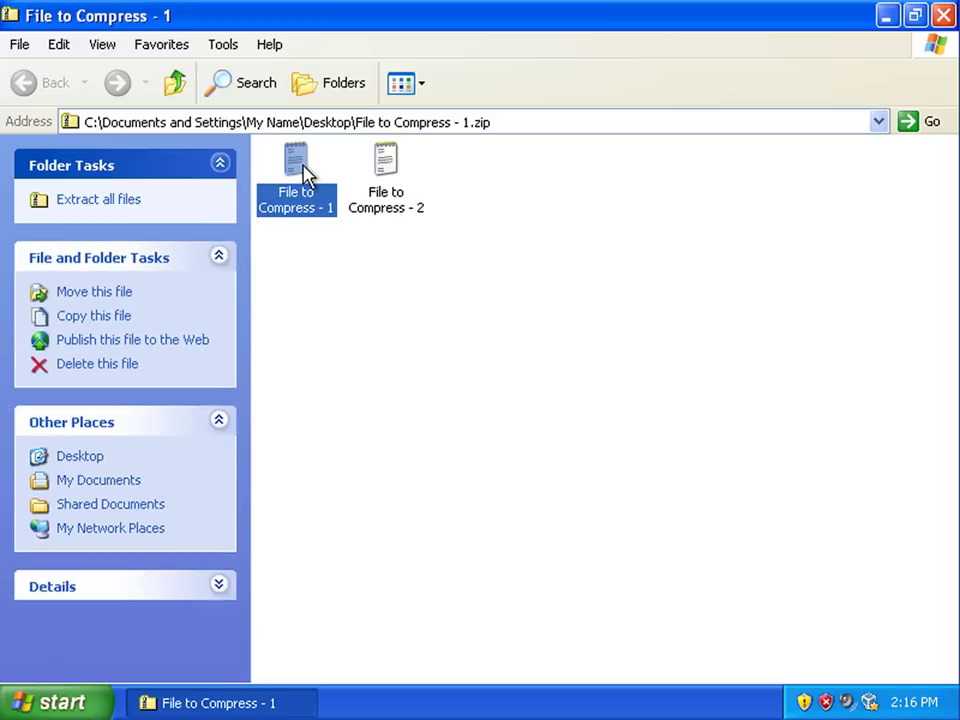
right_click(305, 171)
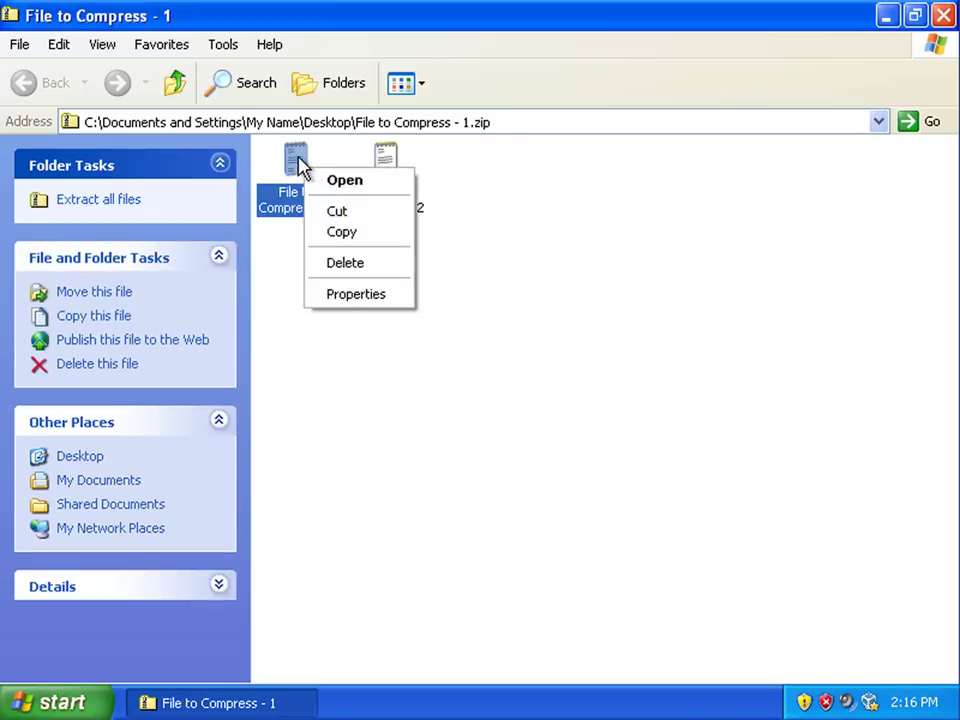
left_click(285, 251)
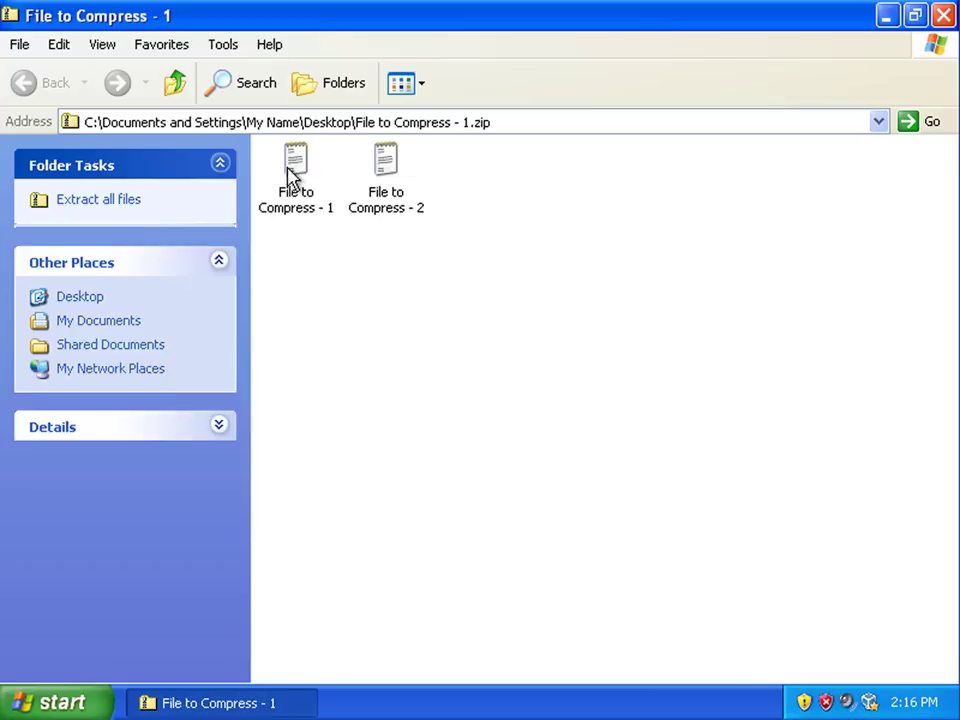
right_click(291, 169)
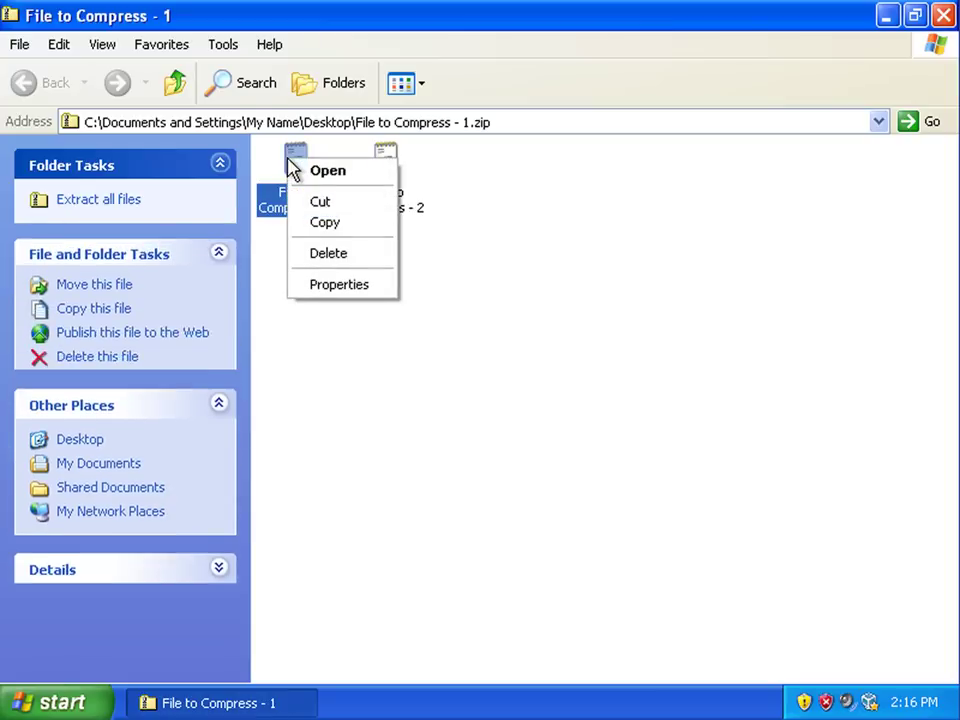
left_click(330, 232)
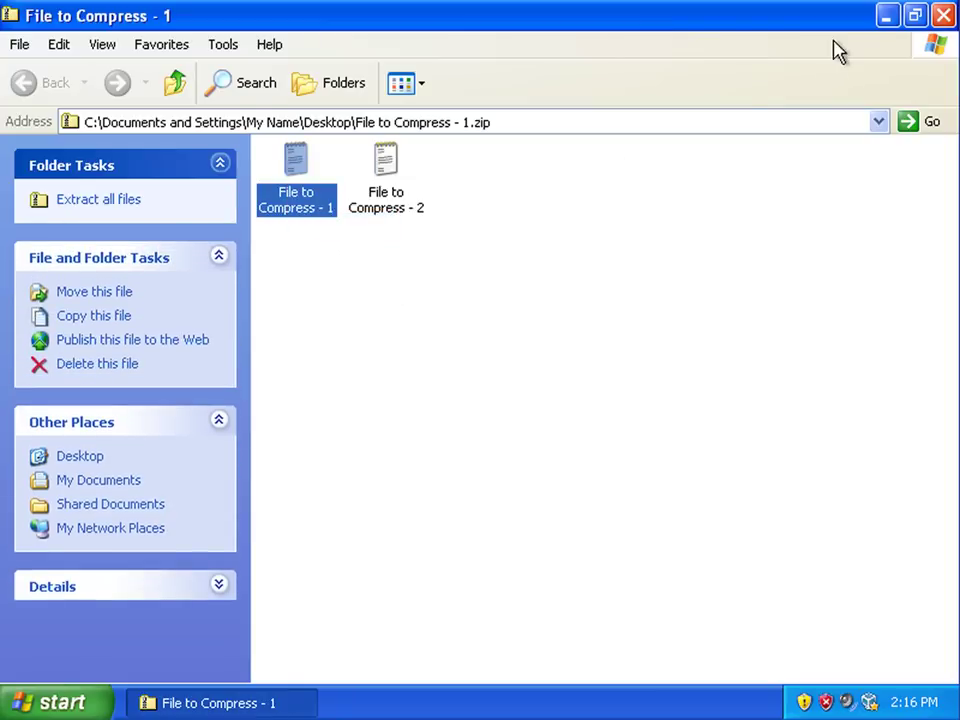
Minimize the zipped folder's window and paste the copied text document into My Documents
left_click(886, 18)
double_click(64, 30)
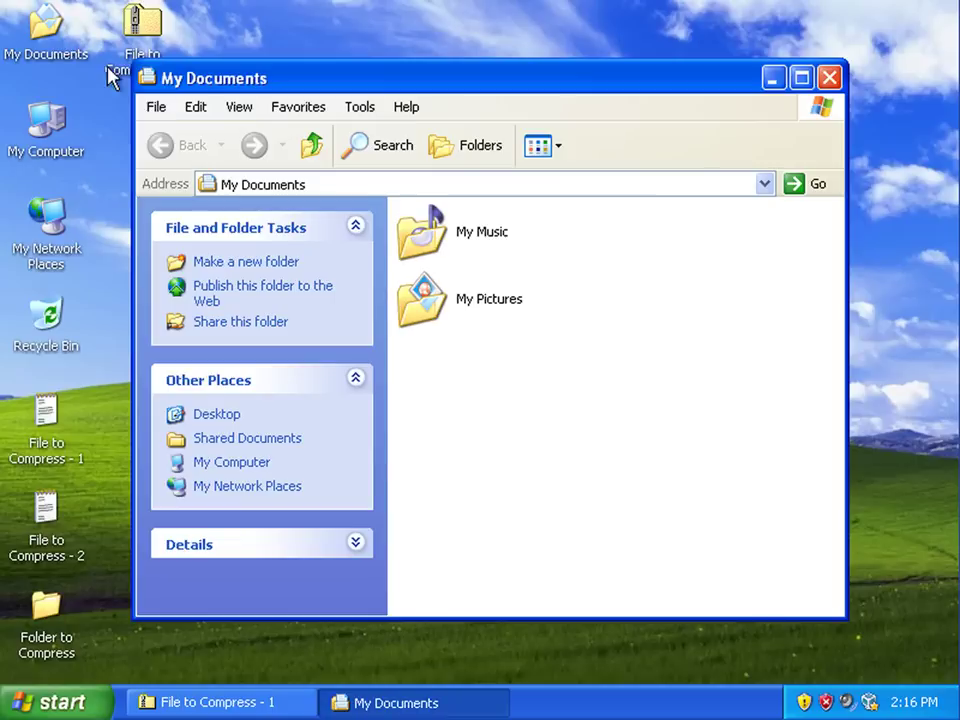
left_click_drag(416, 90, 472, 85)
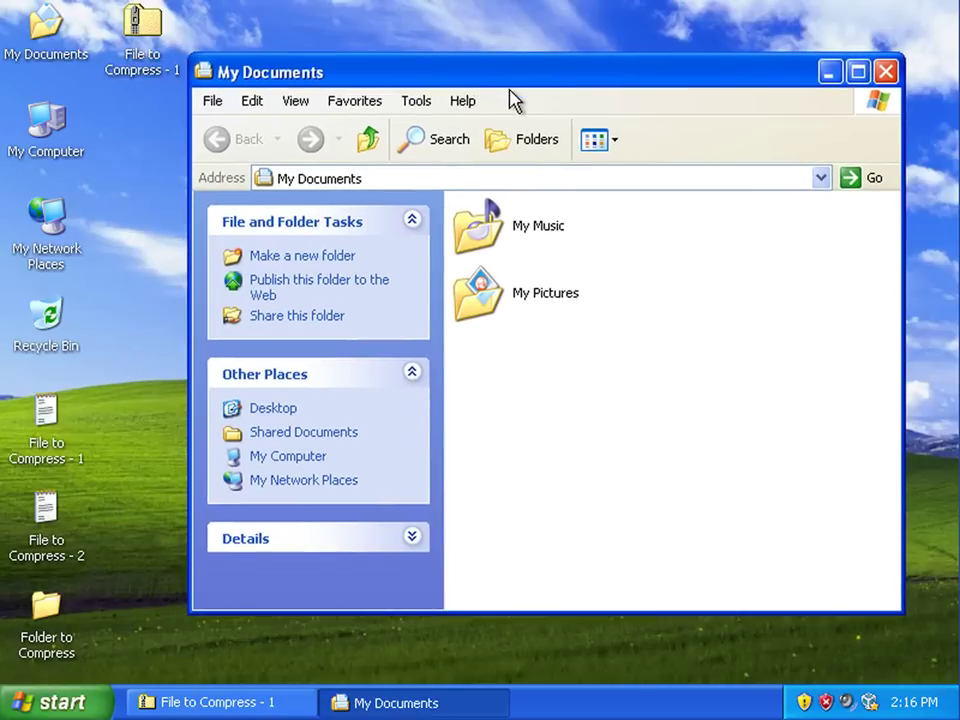
right_click(607, 410)
left_click(668, 506)
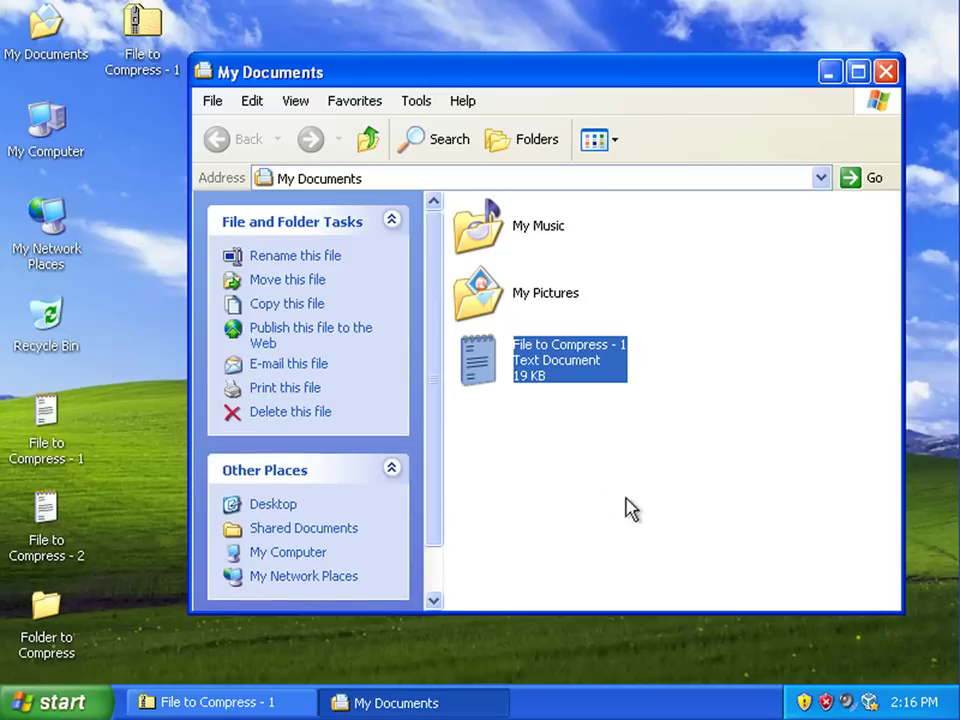
Move the pasted text document from My Documents to the Recycle Bin and close the My Documents window
left_click_drag(493, 370, 38, 340)
key("alt+F4")
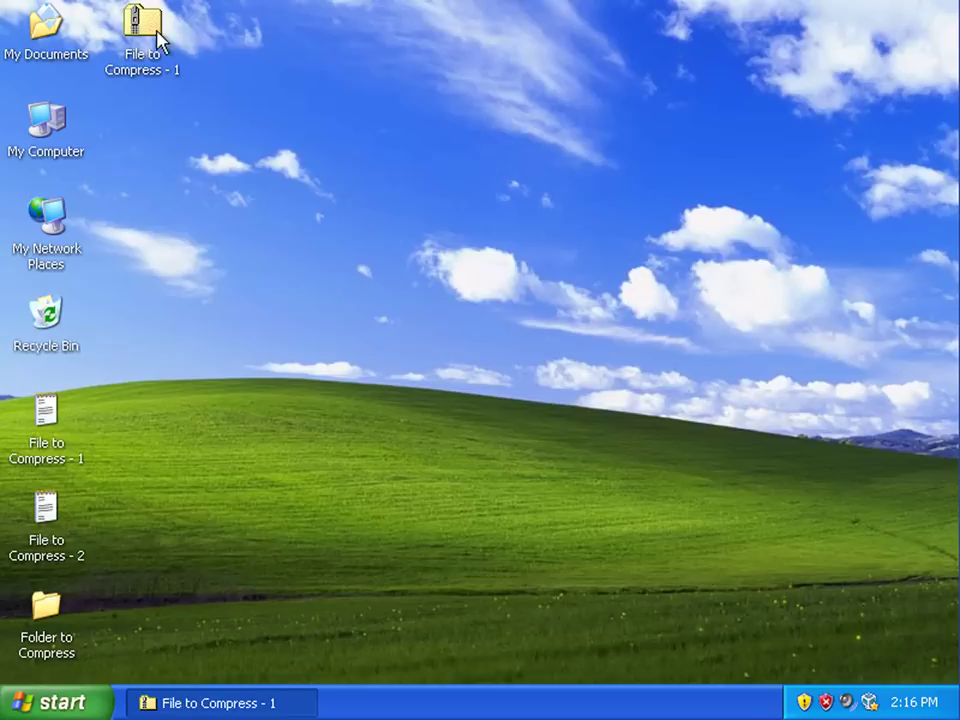
Start the Extraction Wizard directly from the zipped folder on the desktop, and cancel it at the welcome page
right_click(150, 32)
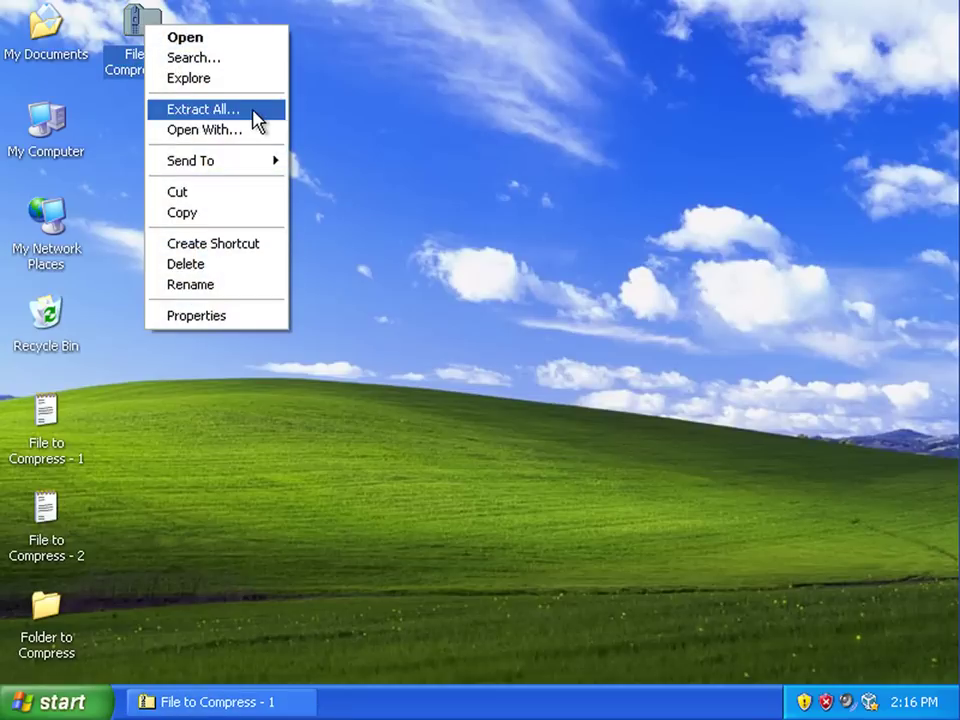
left_click(253, 110)
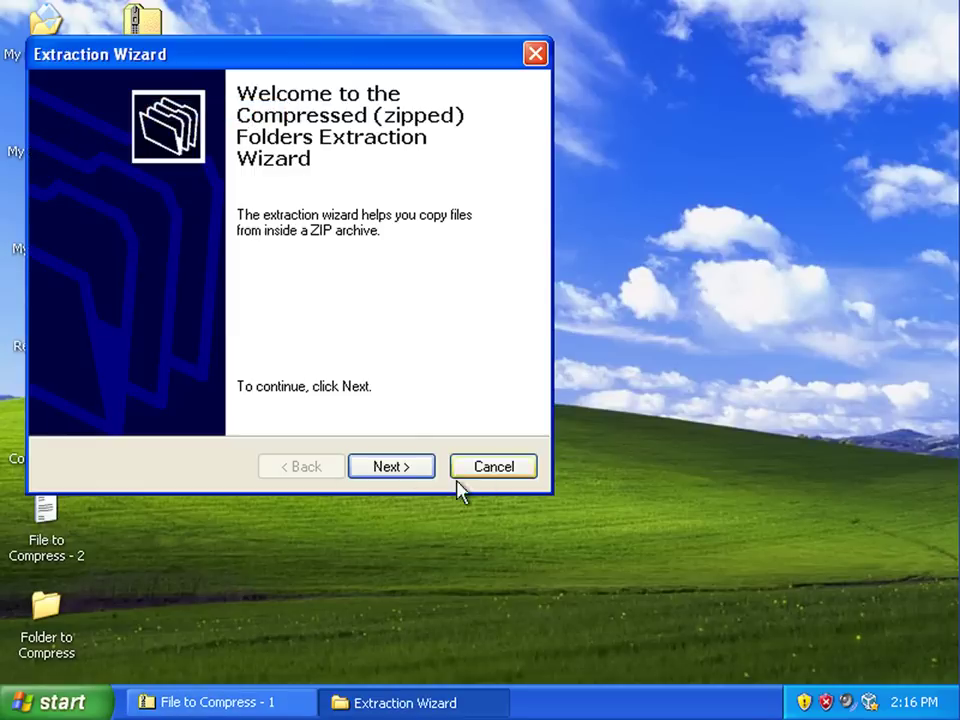
left_click(500, 468)
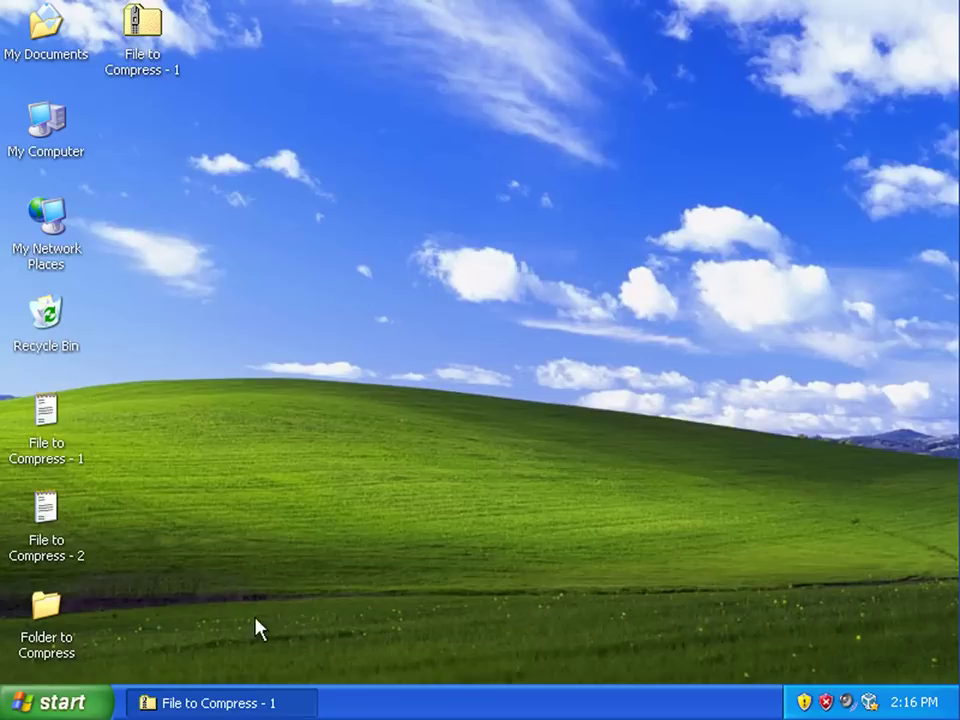
Discard the zipped folder holding both text documents and permanently remove everything in the Recycle Bin
left_click_drag(142, 55, 51, 334)
right_click(50, 330)
left_click(112, 377)
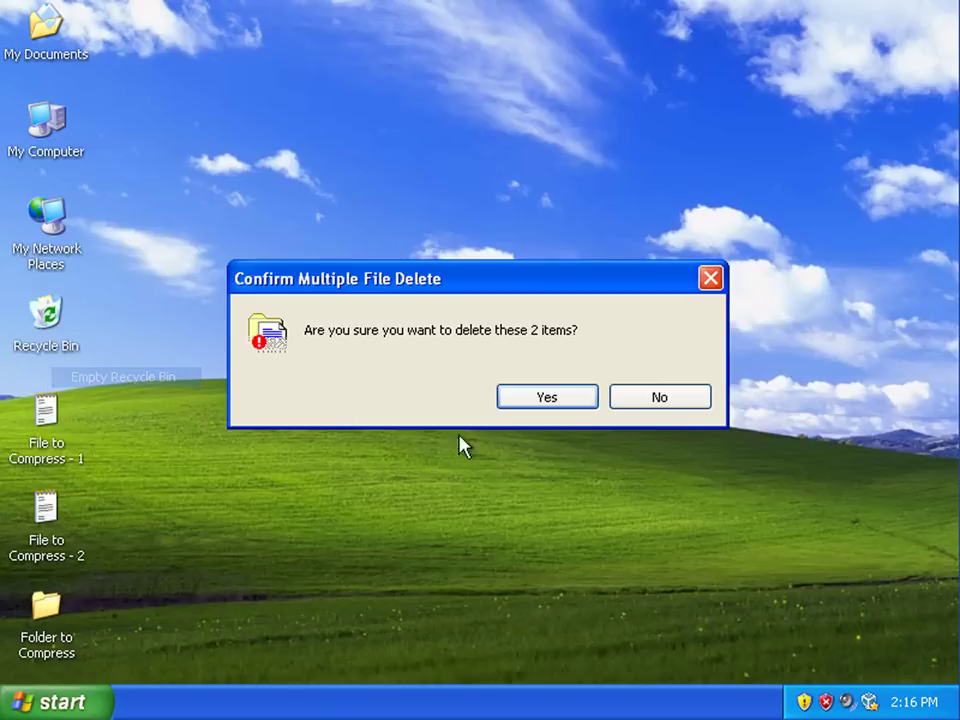
left_click(564, 403)
right_click(56, 439)
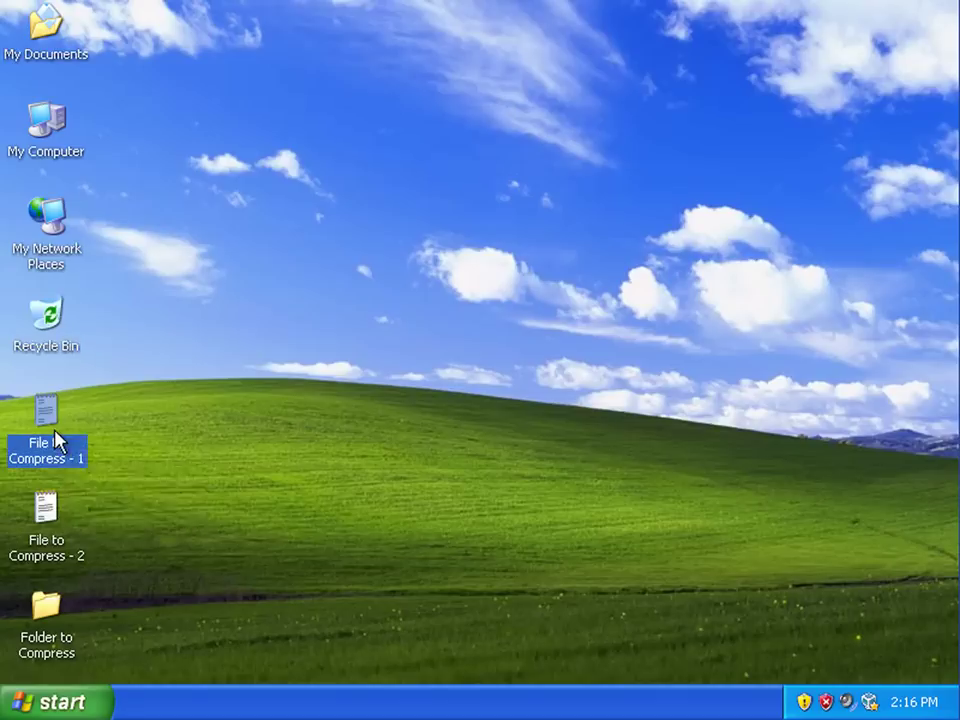
mouse_move(136, 540)
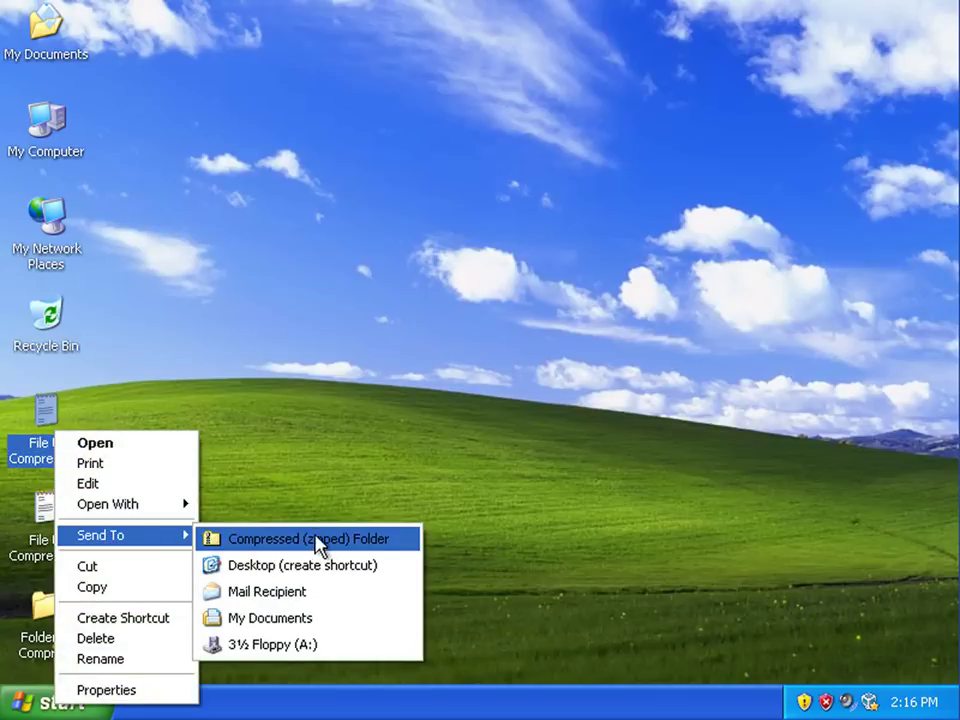
left_click(317, 544)
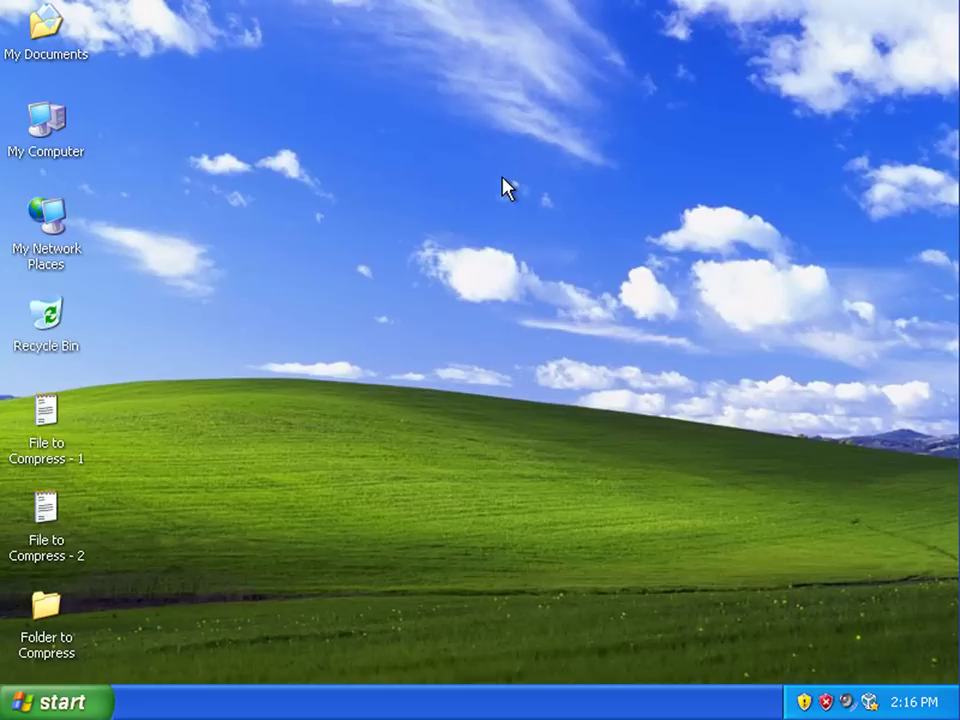
Open Folder to Compress on the desktop, check the text documents inside it, and close its window
left_click(31, 630)
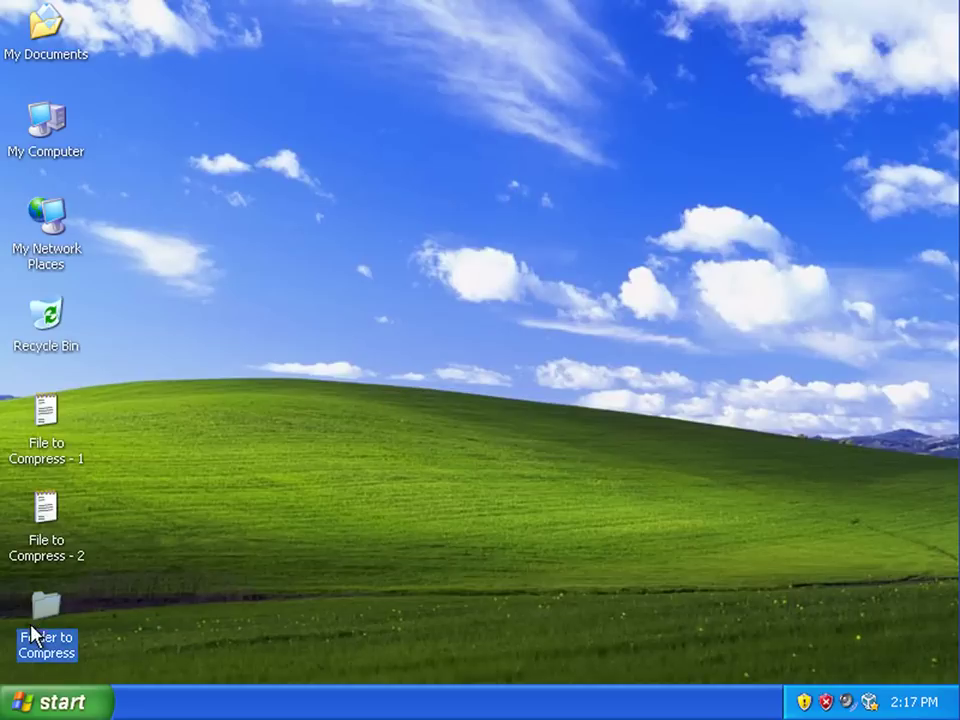
double_click(42, 612)
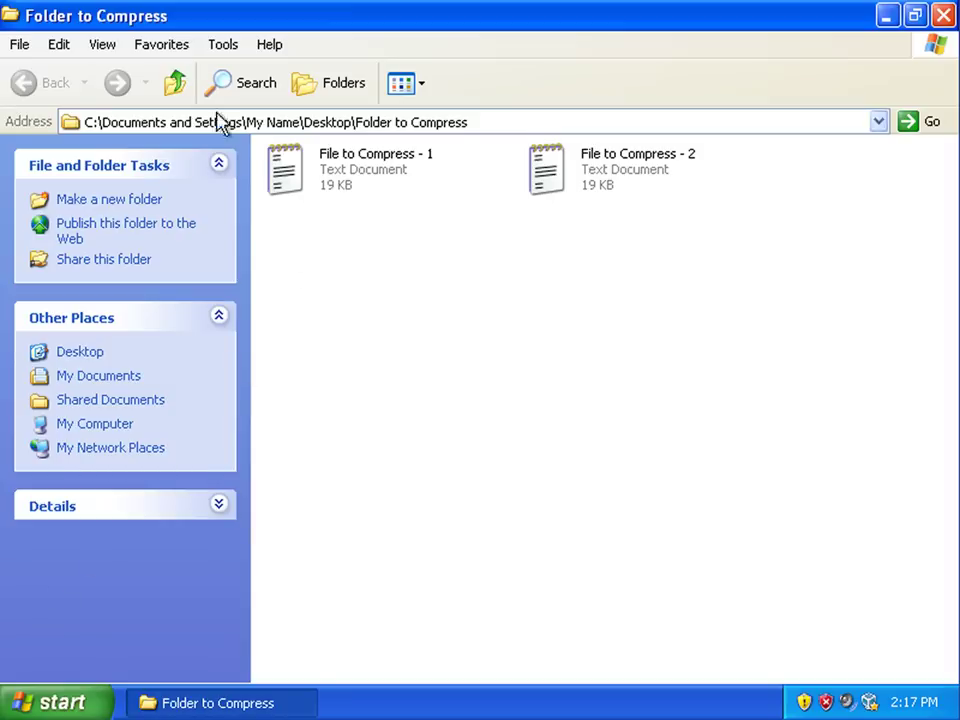
left_click(343, 171)
left_click(592, 172)
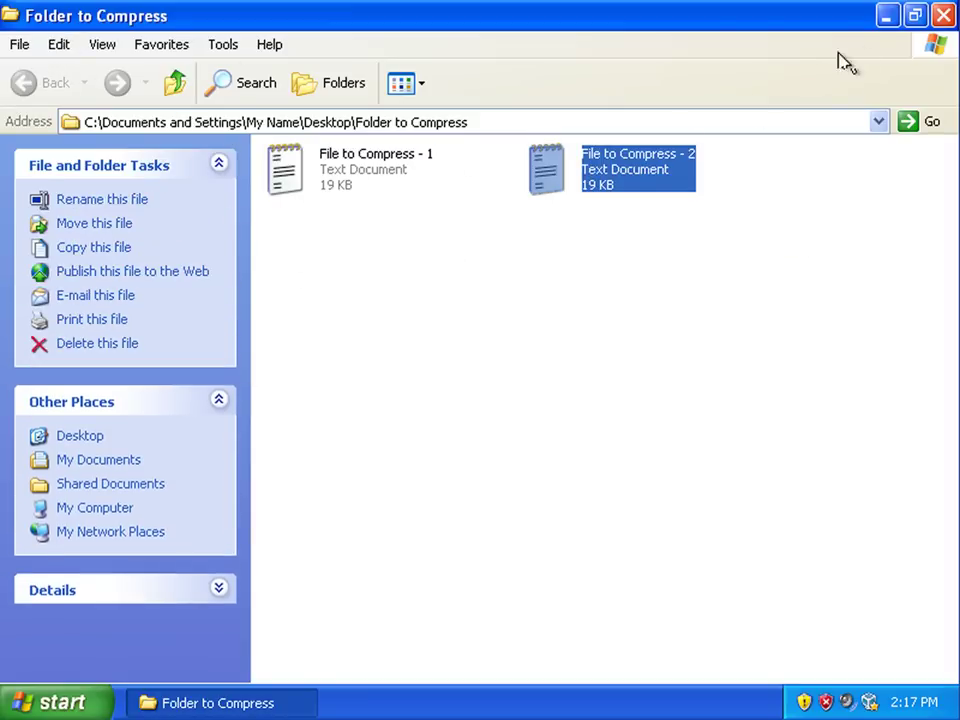
left_click(940, 18)
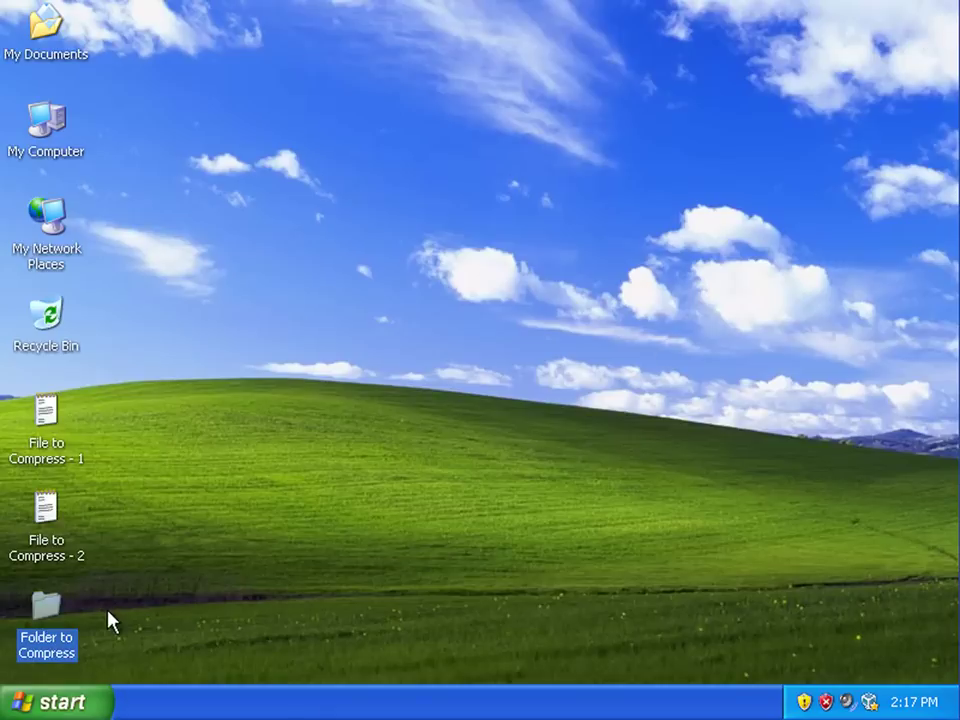
left_click(94, 654)
left_click(53, 617)
double_click(52, 617)
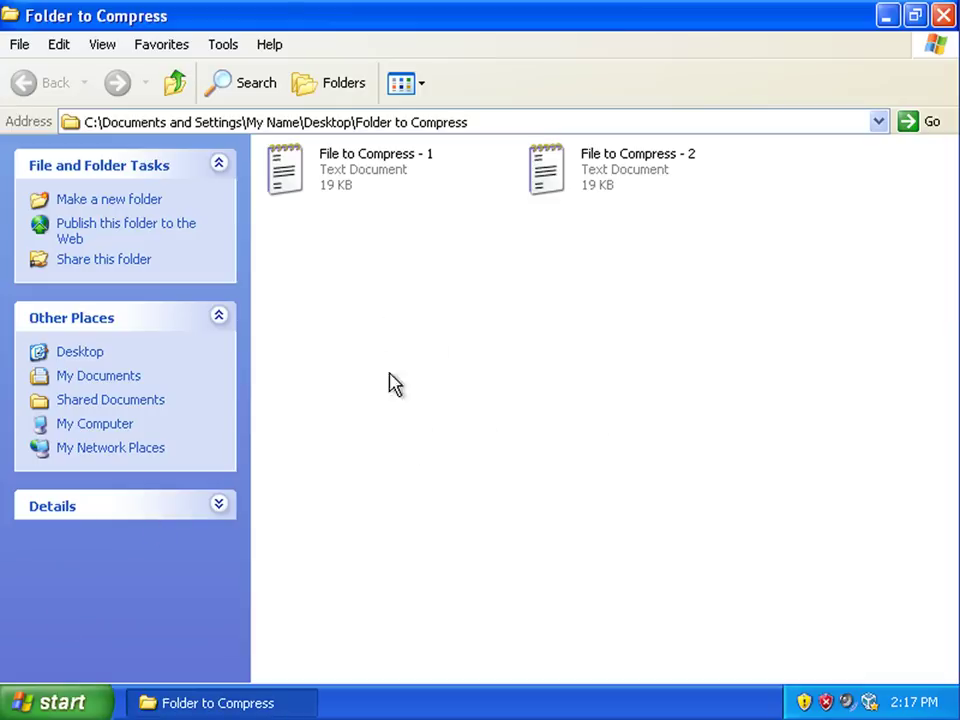
left_click(944, 15)
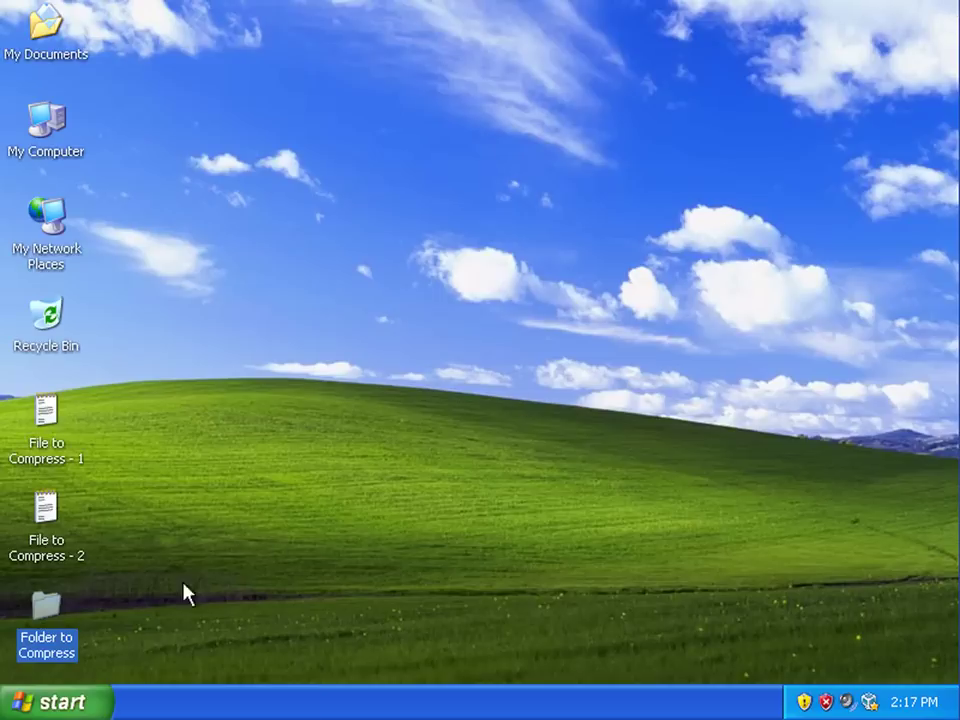
Compress the desktop's Folder to Compress into a zipped folder
right_click(47, 608)
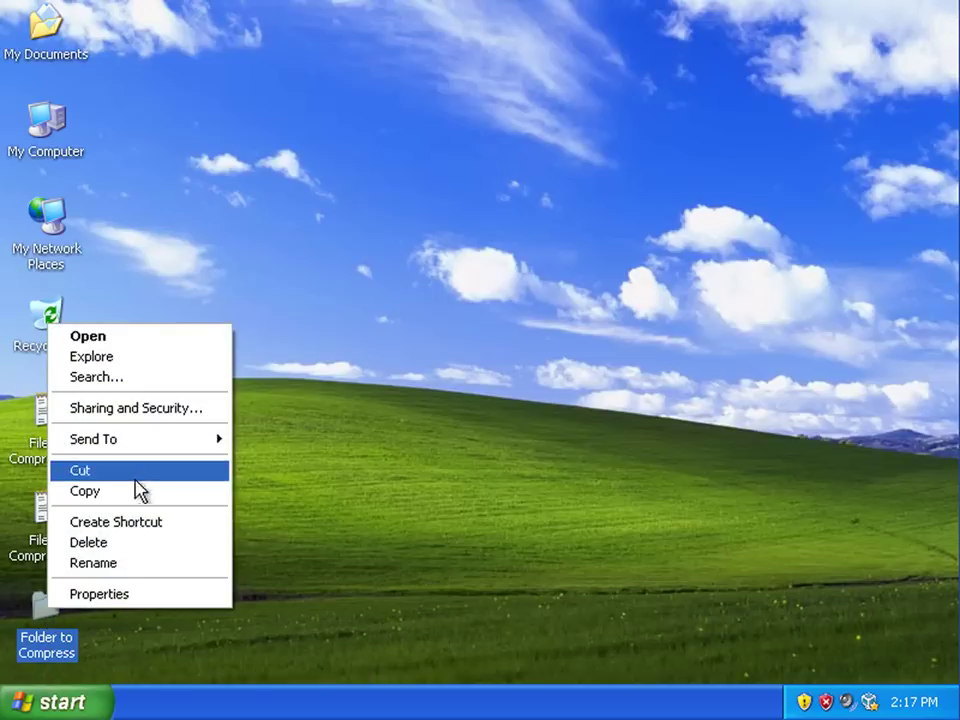
mouse_move(155, 444)
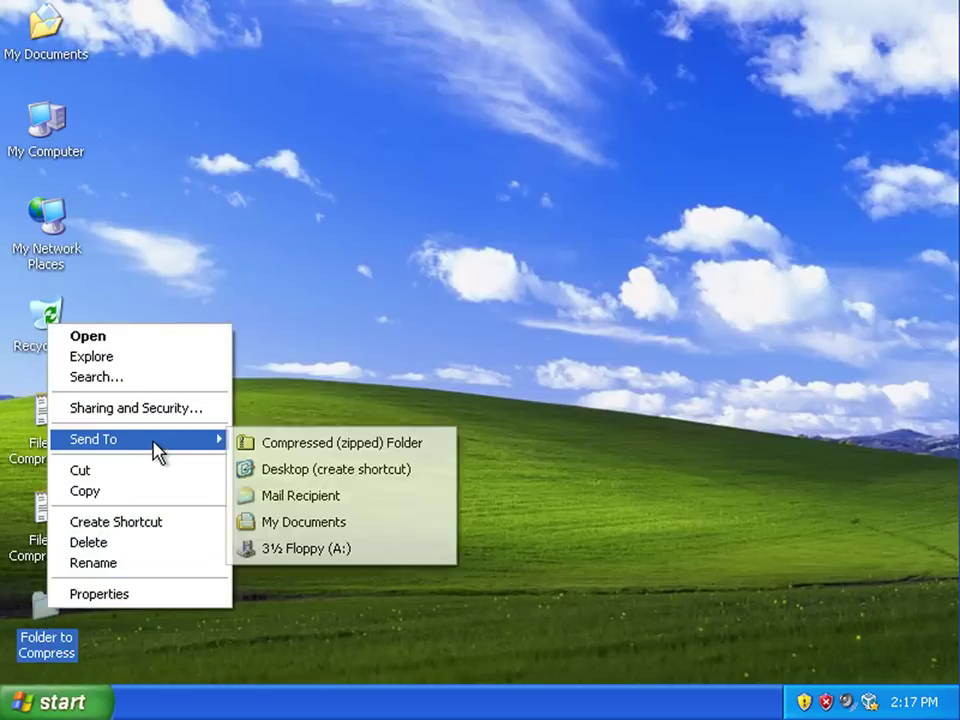
left_click(422, 455)
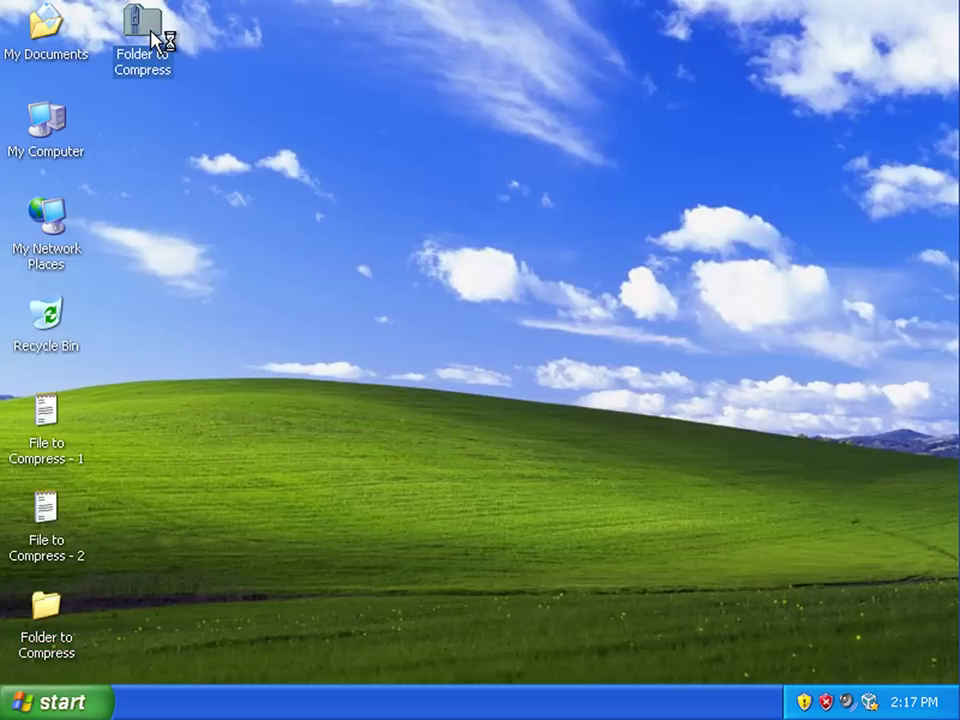
Open the new zipped folder, inspect the files in its Folder to Compress subfolder, and close the window
double_click(160, 36)
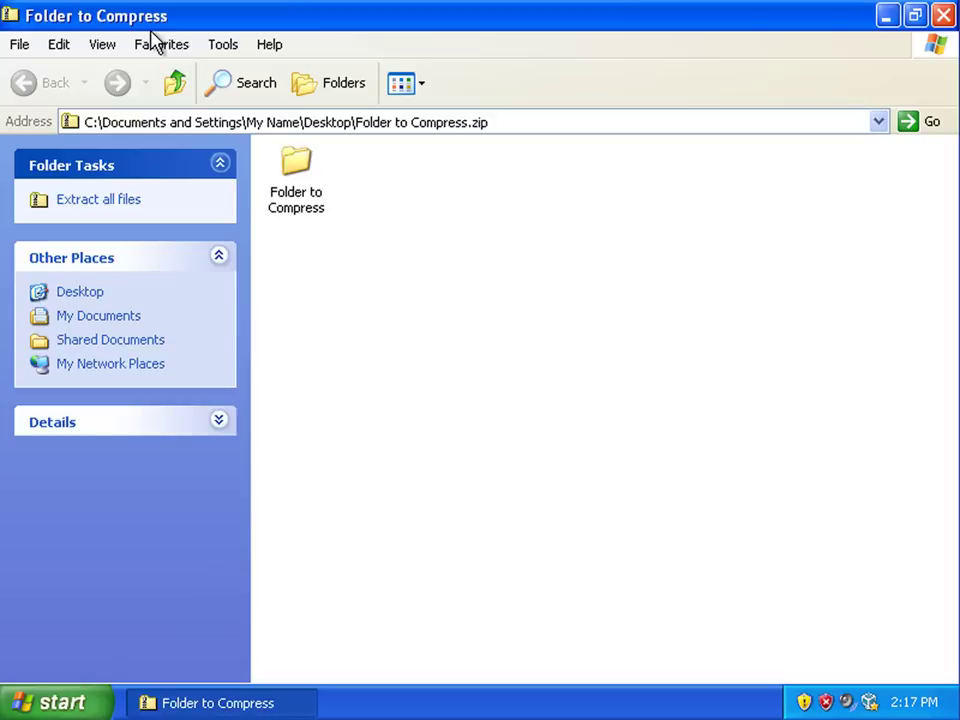
double_click(305, 193)
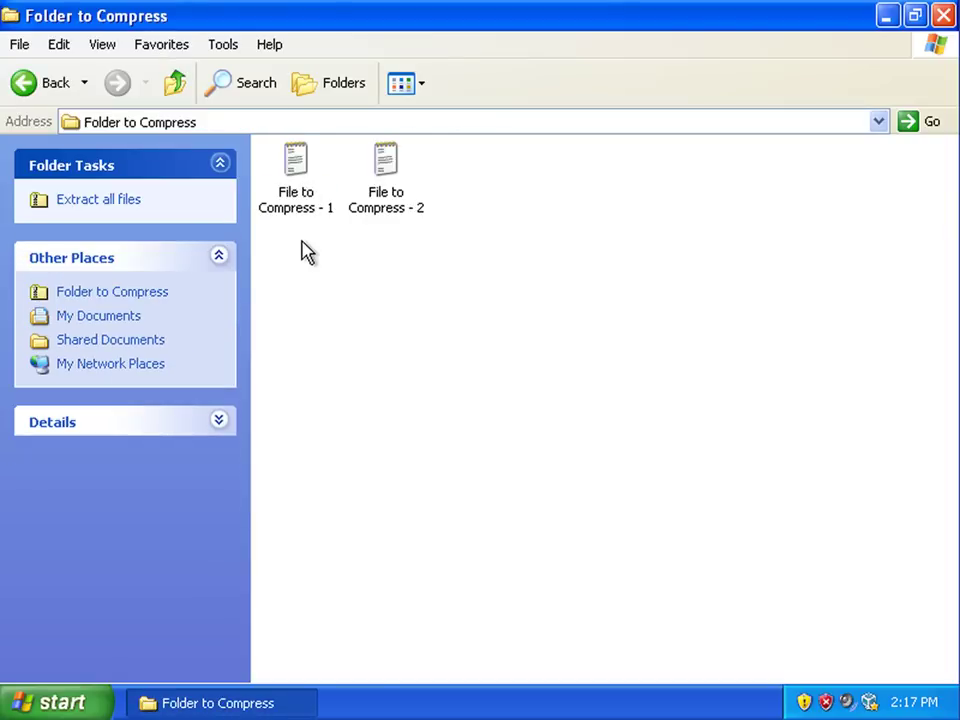
left_click(296, 185)
left_click(381, 182)
left_click(287, 191)
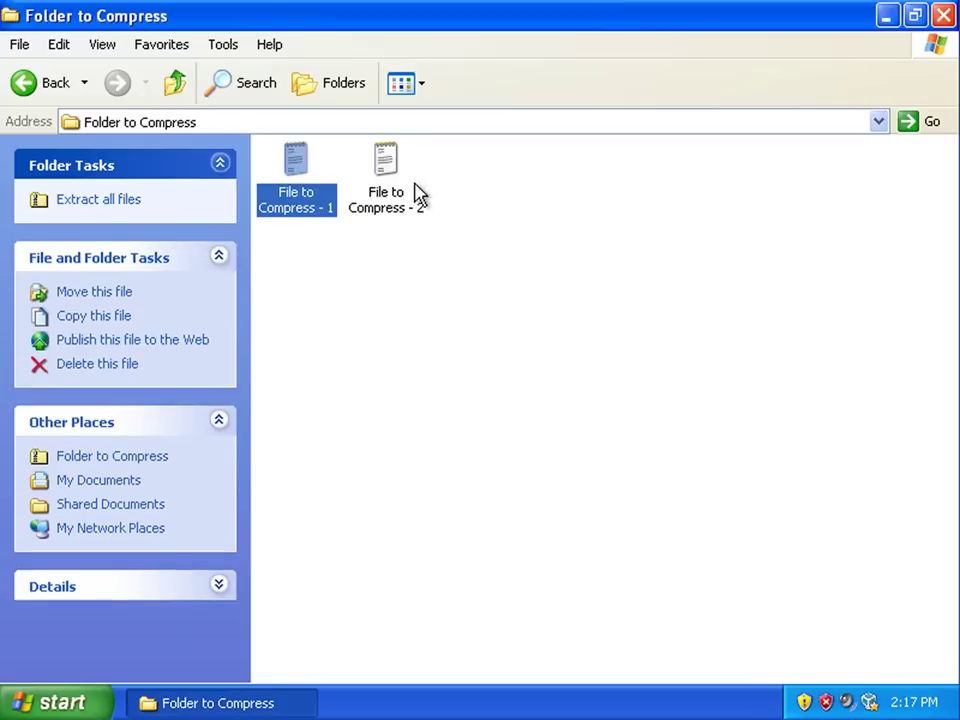
left_click(418, 195)
left_click(940, 16)
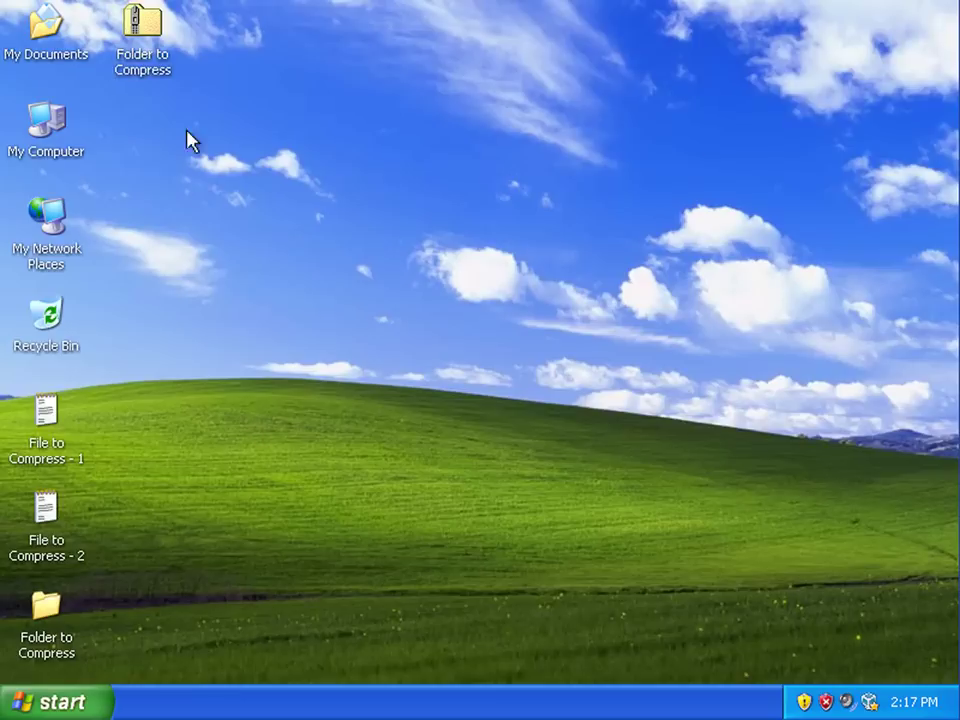
Move the zipped folder, both File to Compress documents and the original Folder to Compress from the desktop to the Recycle Bin
mouse_move(150, 66)
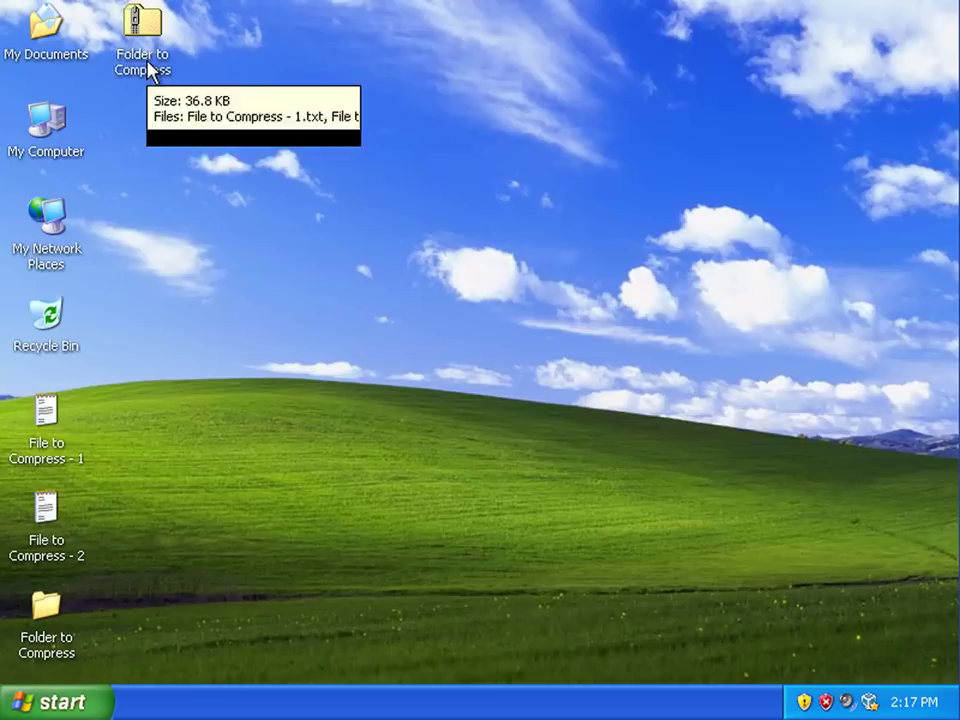
left_click_drag(147, 25, 41, 326)
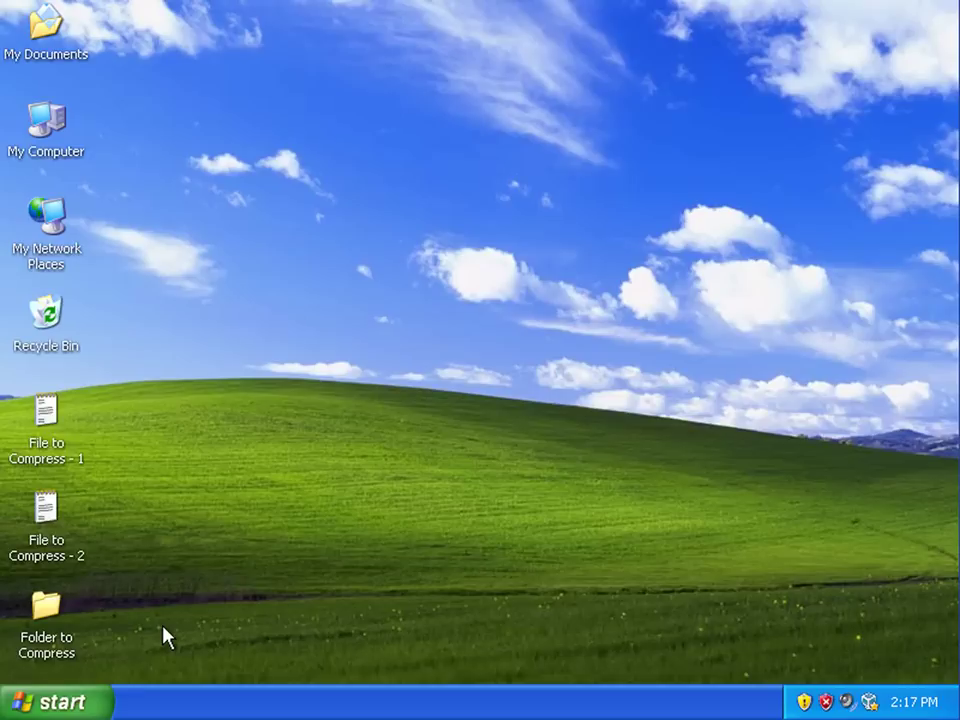
left_click_drag(137, 647, 40, 415)
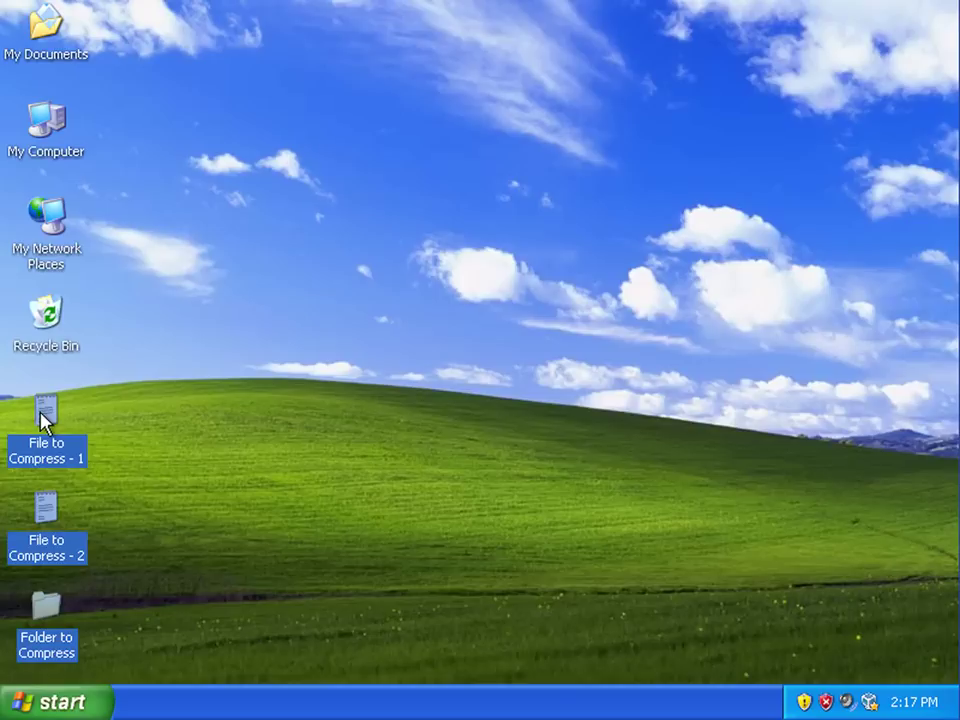
left_click_drag(42, 420, 43, 322)
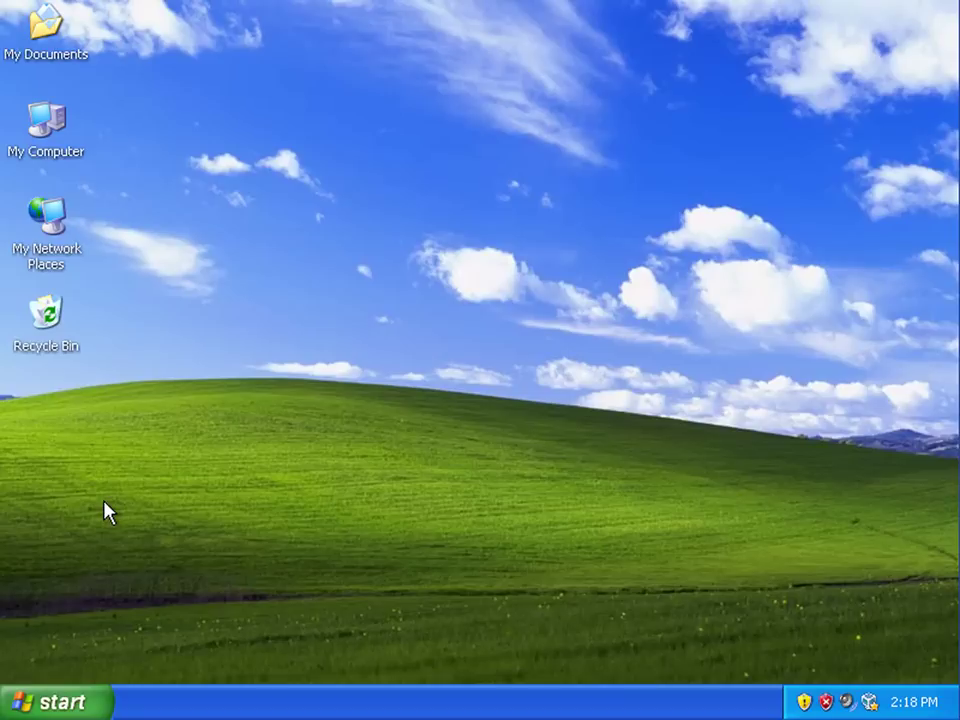
Empty the Recycle Bin and confirm the permanent deletion of its contents
right_click(55, 316)
left_click(100, 368)
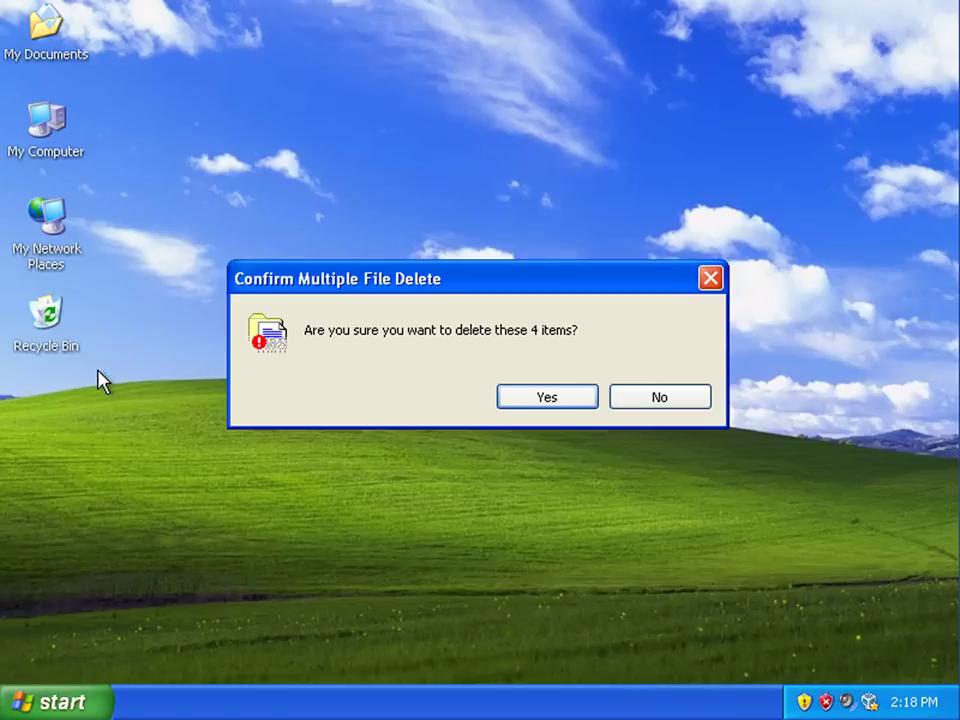
left_click(573, 403)
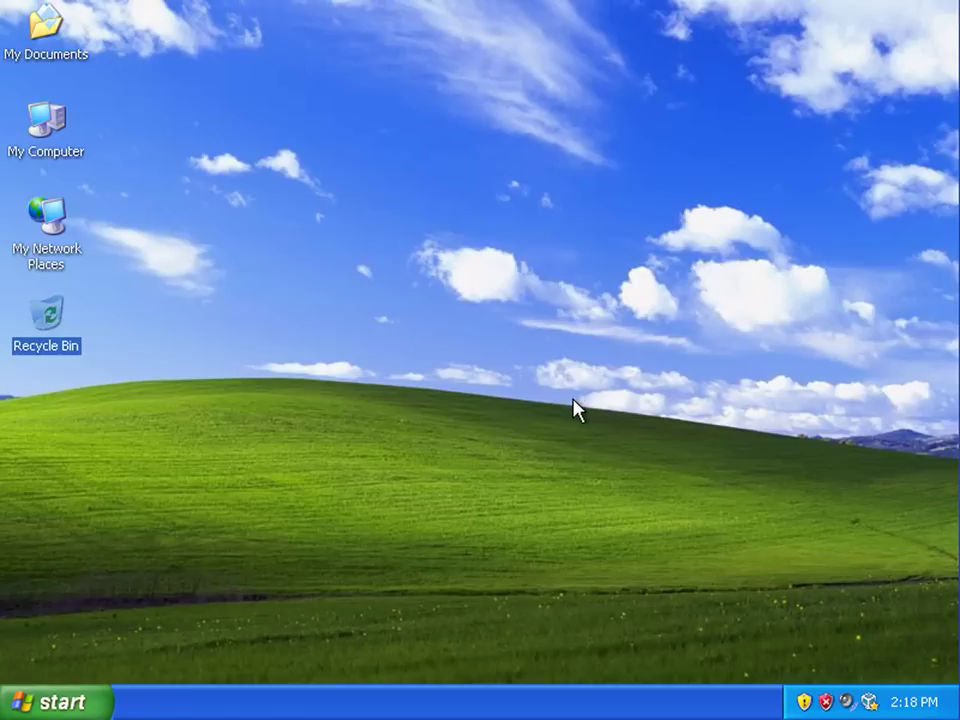